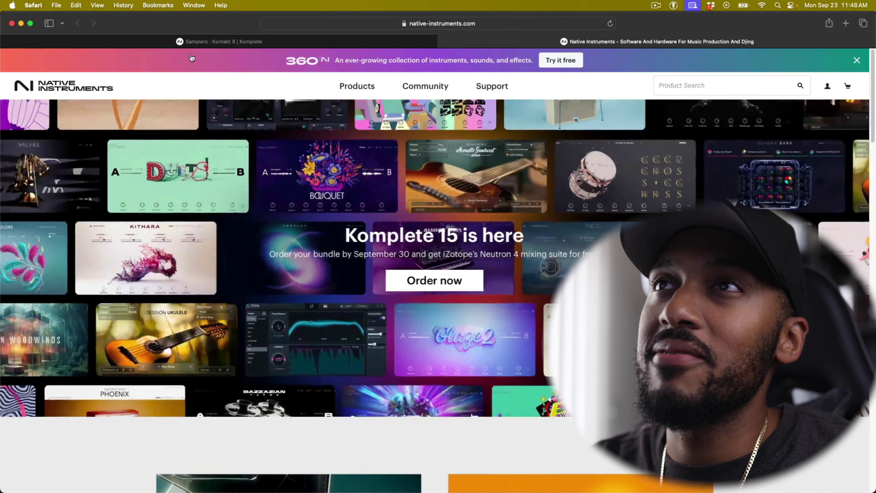
- Examine the Kontakt 8 product page, from its overview to the What's new section
{"action": "left_click", "coordinate": [193, 43]}
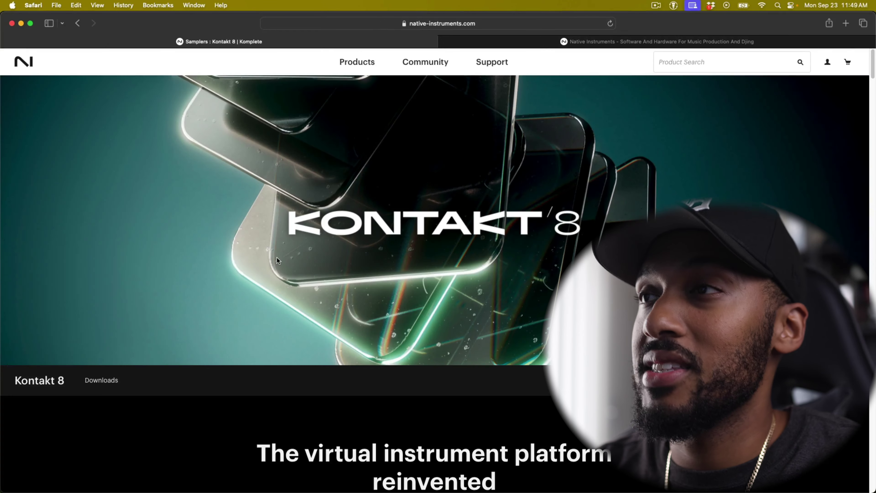
{"action": "scroll", "coordinate": [278, 260], "scroll_direction": "down", "scroll_amount": 10}
{"action": "scroll", "coordinate": [284, 281], "scroll_direction": "down", "scroll_amount": 2}
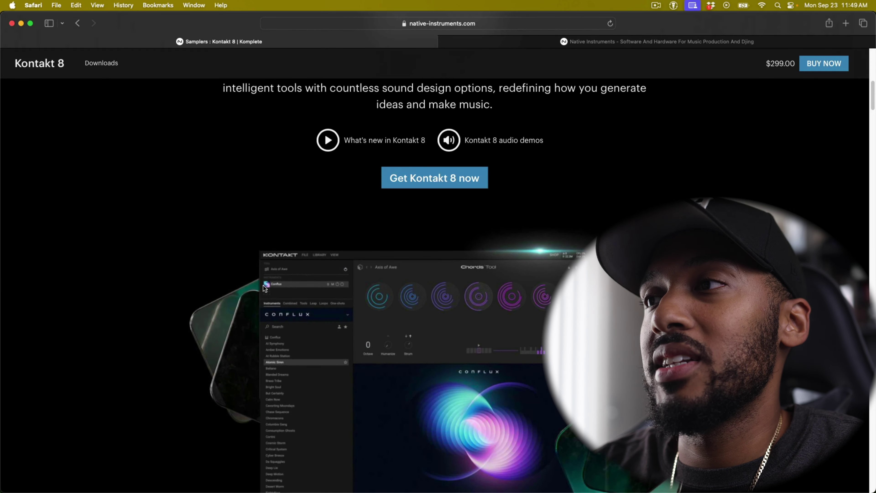
{"action": "scroll", "coordinate": [193, 292], "scroll_direction": "down", "scroll_amount": 5}
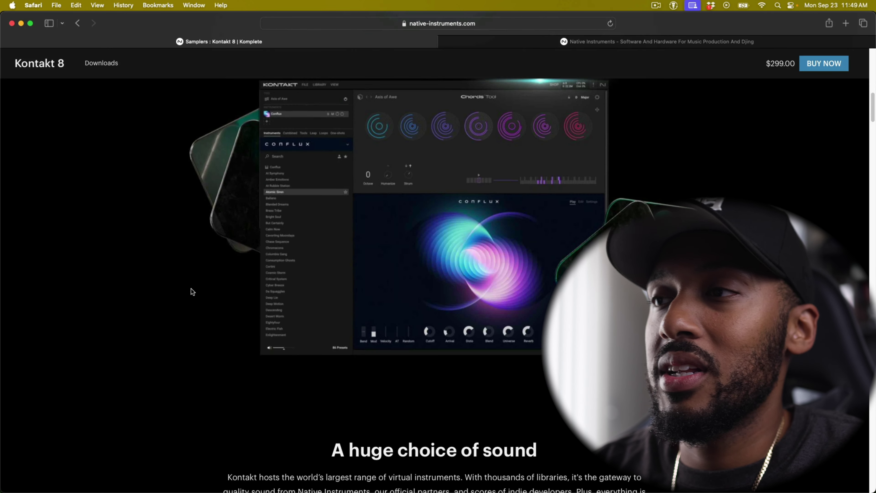
{"action": "scroll", "coordinate": [192, 292], "scroll_direction": "down", "scroll_amount": 20}
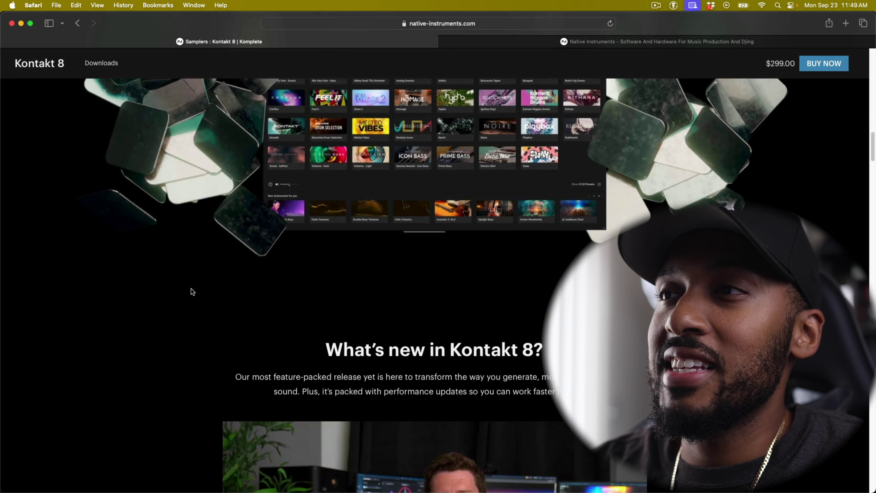
{"action": "scroll", "coordinate": [192, 292], "scroll_direction": "down", "scroll_amount": 15}
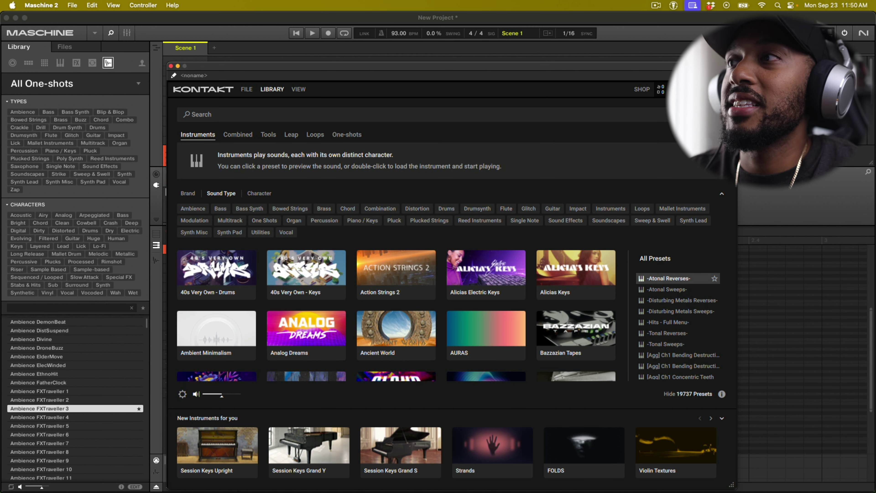
- In Kontakt within Maschine 2, collapse the new instruments section and look through the Combined, Tools, Leap, Loops and One-shots categories
{"action": "left_click", "coordinate": [721, 418]}
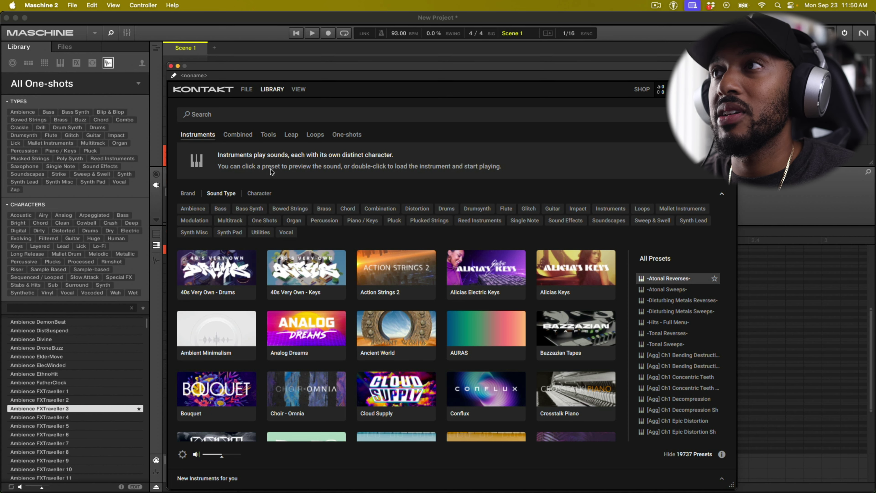
{"action": "left_click", "coordinate": [237, 138]}
{"action": "left_click", "coordinate": [261, 136]}
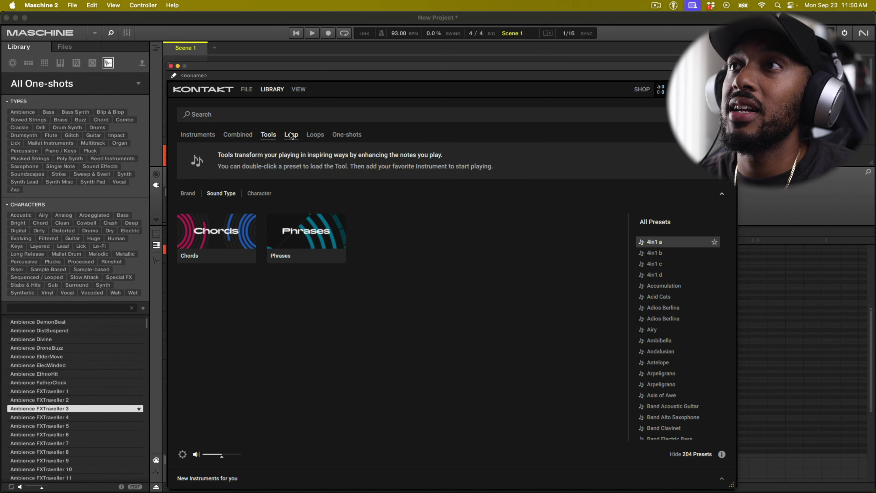
{"action": "left_click", "coordinate": [291, 135]}
{"action": "left_click", "coordinate": [316, 135]}
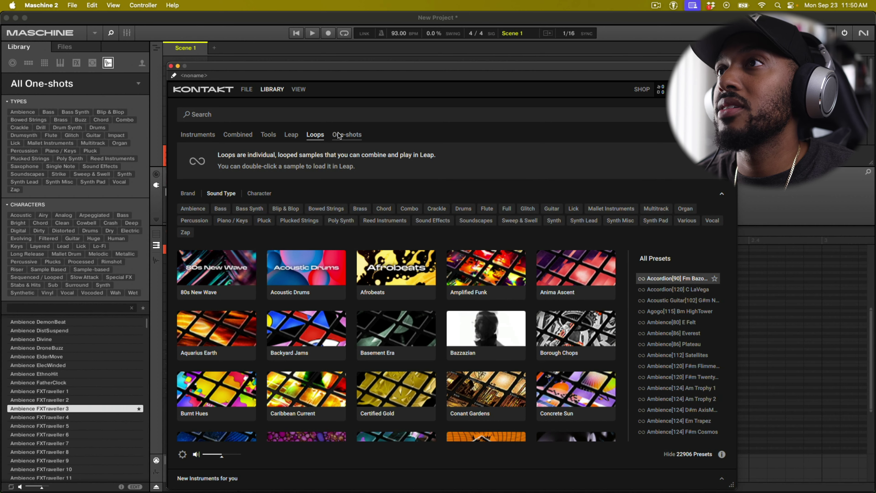
{"action": "left_click", "coordinate": [342, 135]}
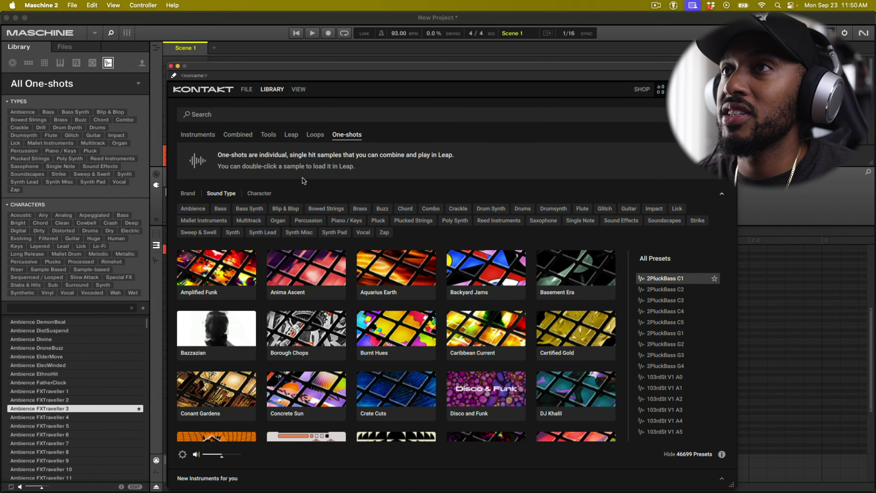
{"action": "left_click", "coordinate": [318, 135]}
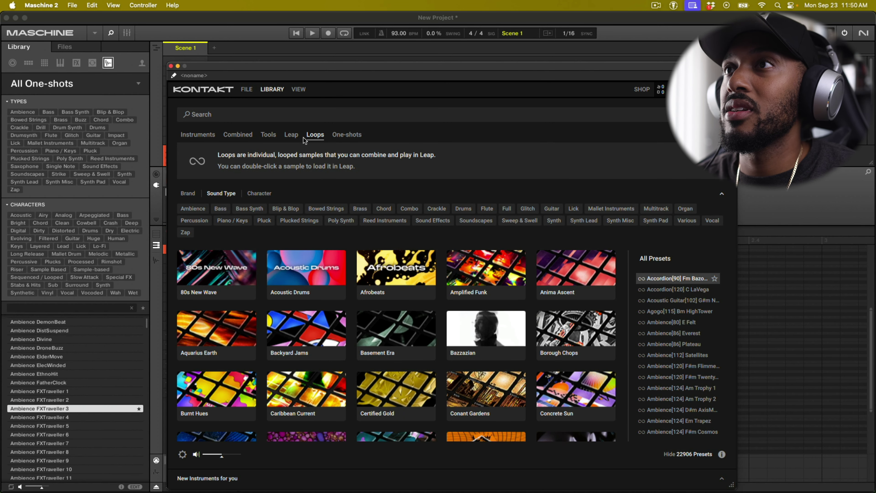
{"action": "left_click", "coordinate": [292, 136]}
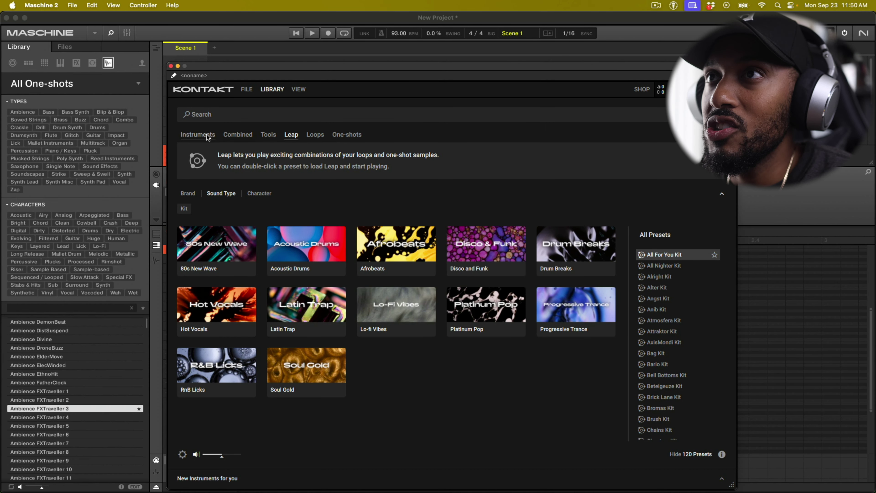
- Load the Alicias Keys preset from the Alicias Keys product in the Instruments category
{"action": "left_click", "coordinate": [198, 135]}
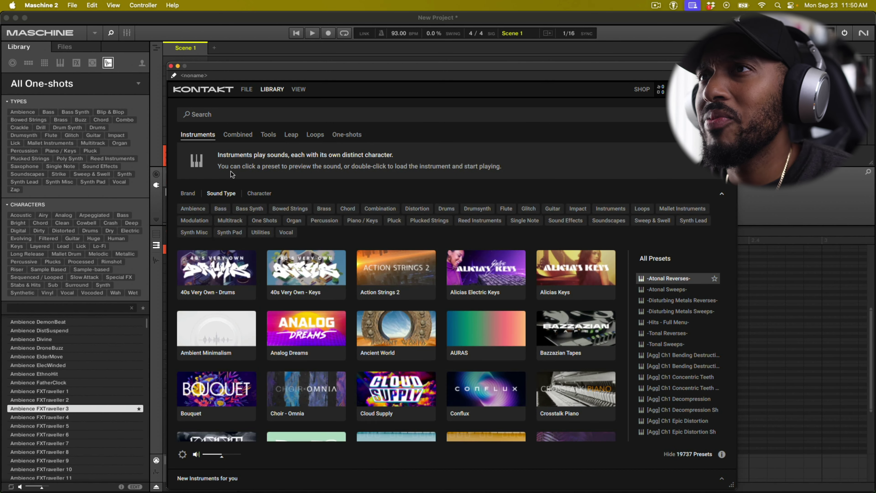
{"action": "left_click", "coordinate": [573, 277]}
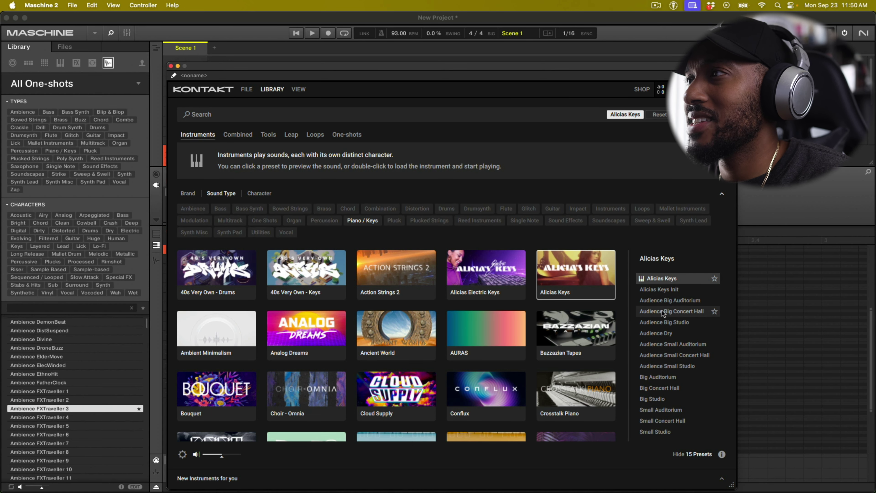
{"action": "double_click", "coordinate": [658, 280]}
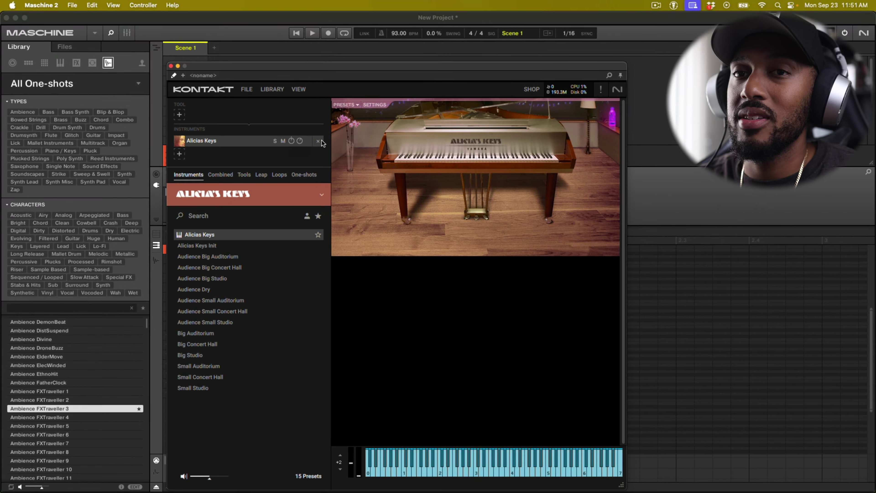
- Look through the available products for a second instrument slot, and return to the Alicias Keys instrument
{"action": "left_click", "coordinate": [196, 155]}
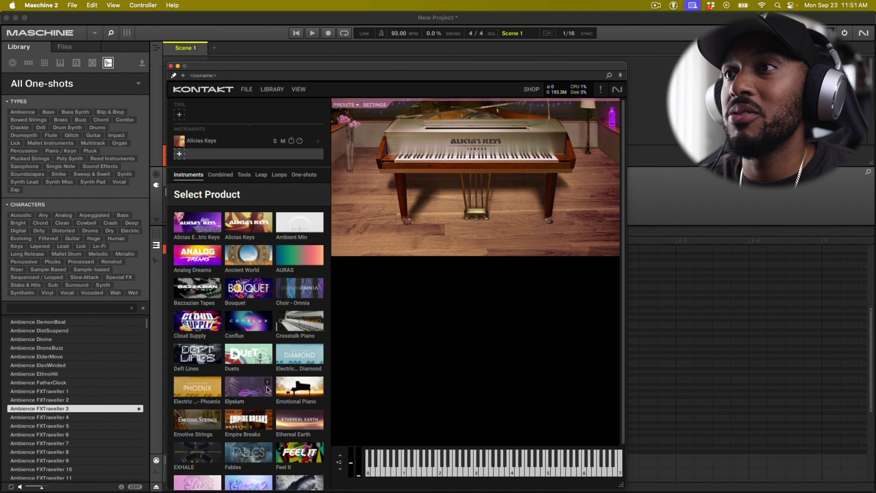
{"action": "scroll", "coordinate": [269, 372], "scroll_direction": "down", "scroll_amount": 10}
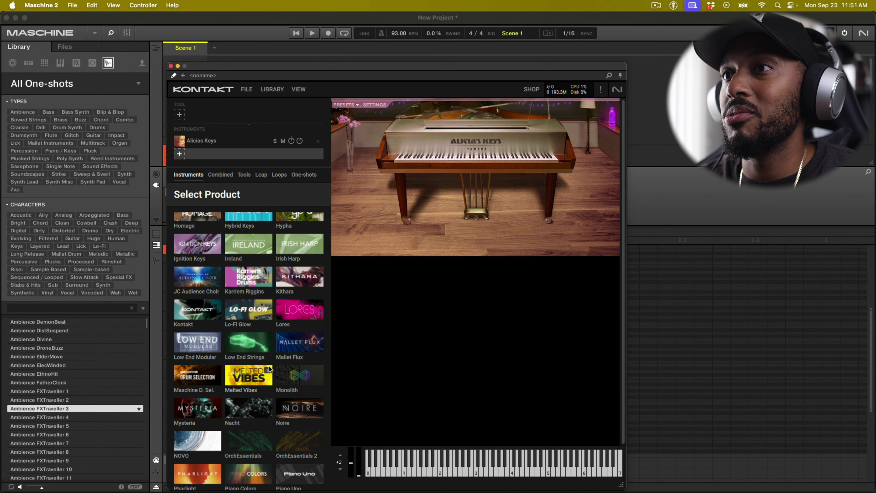
{"action": "left_click", "coordinate": [193, 141]}
- Preview several Chords presets for the tool slot and load Chains of Fiths above Alicias Keys
{"action": "left_click", "coordinate": [178, 116]}
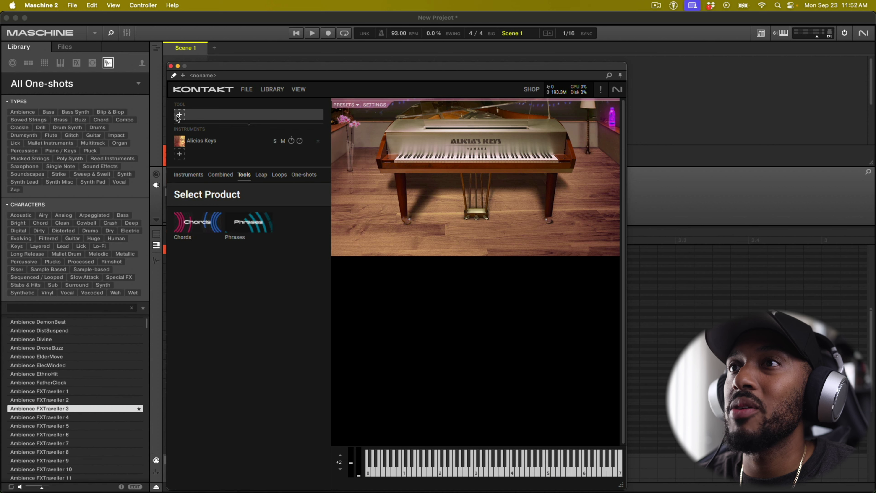
{"action": "left_click", "coordinate": [203, 220]}
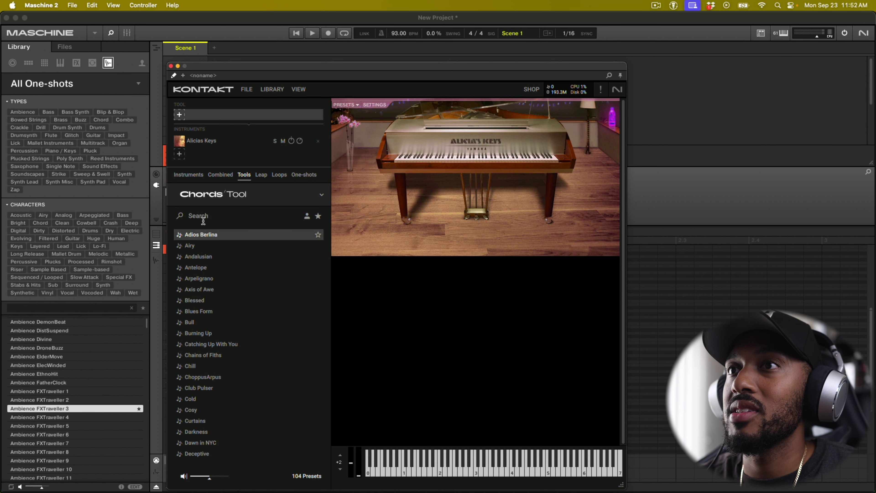
{"action": "left_click", "coordinate": [240, 289]}
{"action": "left_click", "coordinate": [235, 300]}
{"action": "left_click", "coordinate": [233, 313]}
{"action": "left_click", "coordinate": [232, 322]}
{"action": "left_click", "coordinate": [228, 346]}
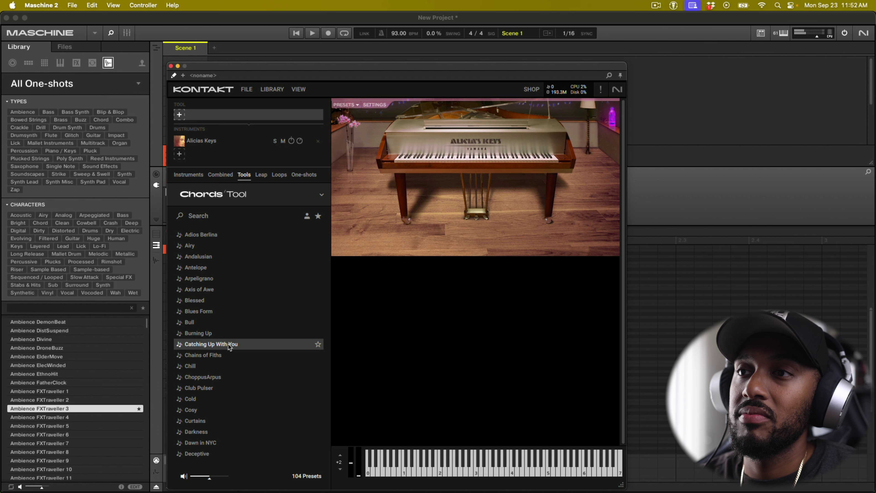
{"action": "left_click", "coordinate": [228, 356]}
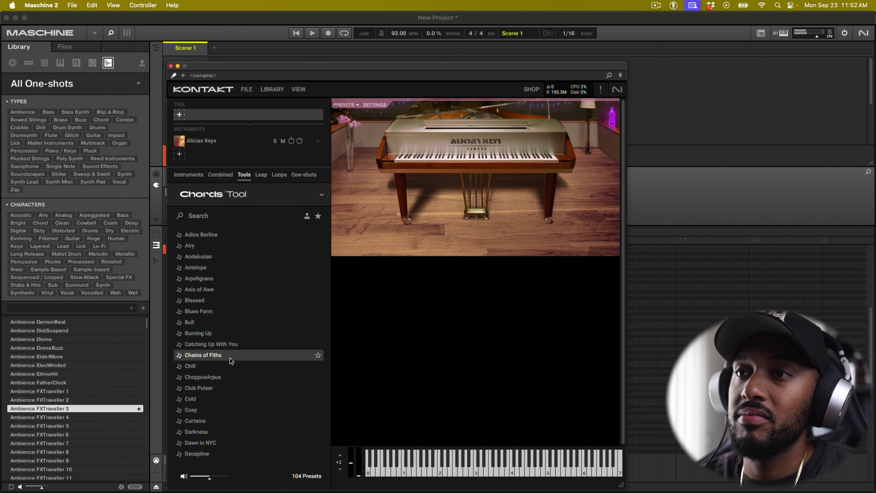
{"action": "double_click", "coordinate": [230, 356]}
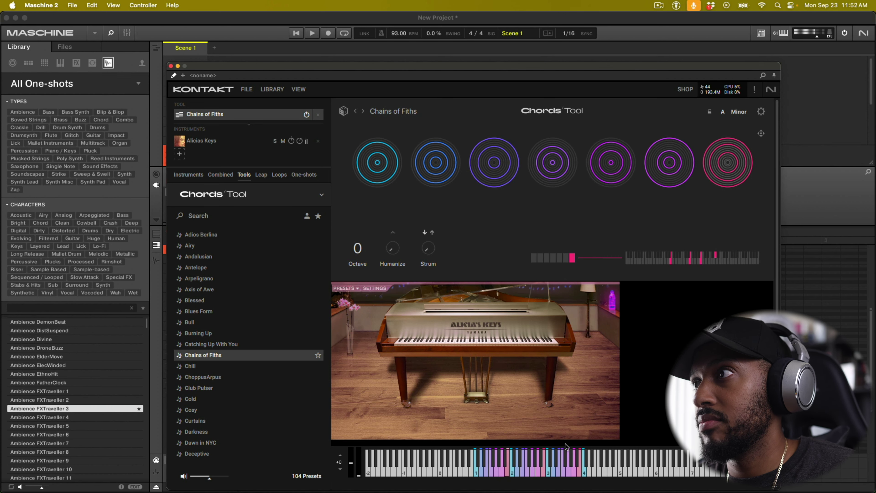
- Set the Chords tool's key to E minor
{"action": "left_click", "coordinate": [730, 113]}
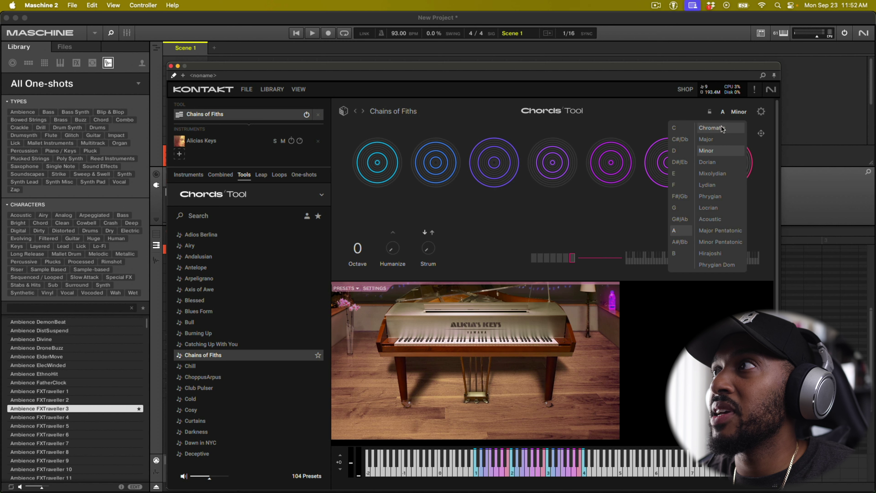
{"action": "left_click", "coordinate": [685, 176]}
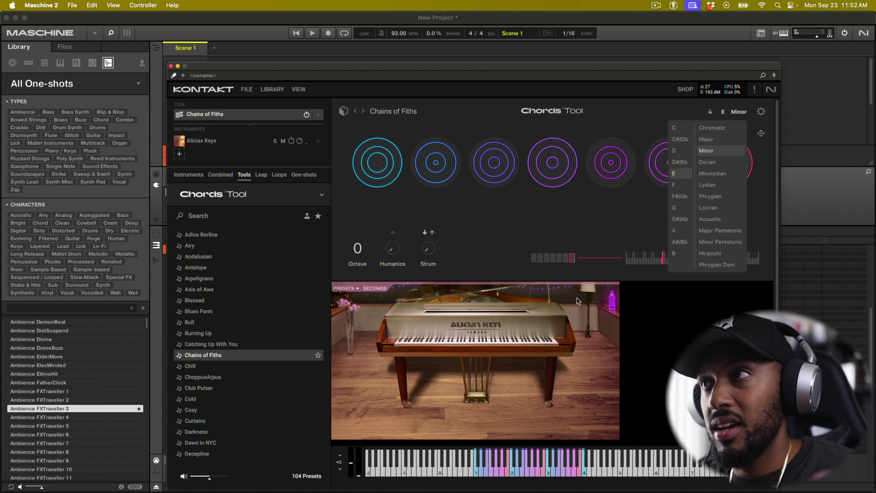
{"action": "left_click", "coordinate": [449, 110]}
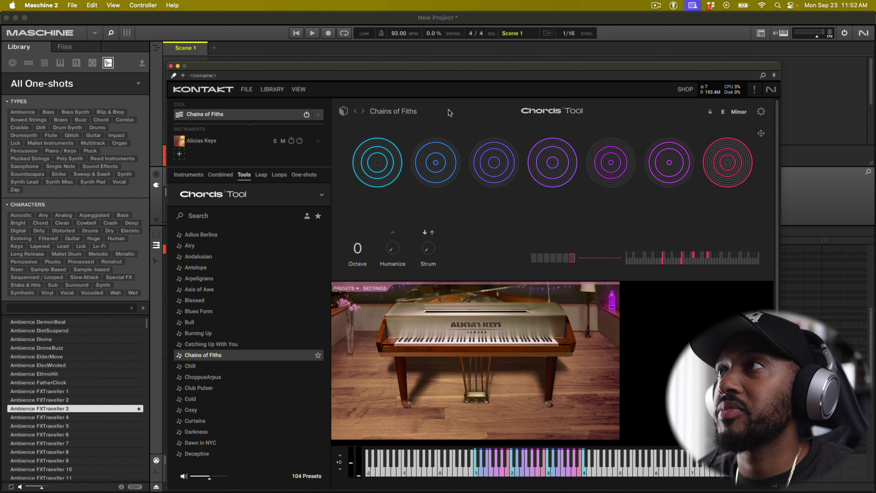
- Raise the Chords tool's Humanize and Strum amounts, and check the Humanize options for time, velocity and skip
{"action": "mouse_move", "coordinate": [359, 249]}
{"action": "left_mouse_down"}
{"action": "mouse_move", "coordinate": [358, 237]}
{"action": "mouse_move", "coordinate": [358, 254]}
{"action": "left_mouse_up"}
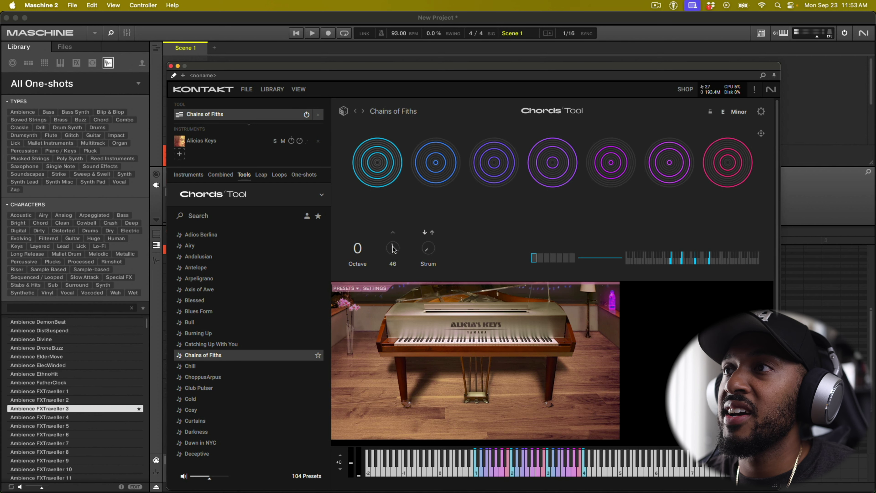
{"action": "left_click", "coordinate": [393, 234]}
{"action": "left_click_drag", "start_coordinate": [394, 243], "coordinate": [394, 242]}
{"action": "left_click", "coordinate": [393, 232]}
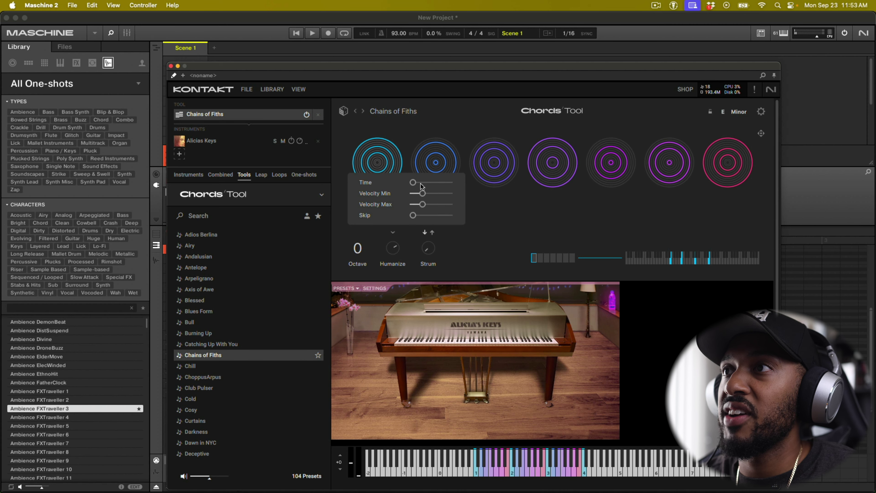
{"action": "left_click_drag", "start_coordinate": [423, 197], "coordinate": [426, 218]}
{"action": "left_click", "coordinate": [473, 251]}
{"action": "left_click_drag", "start_coordinate": [432, 254], "coordinate": [428, 247]}
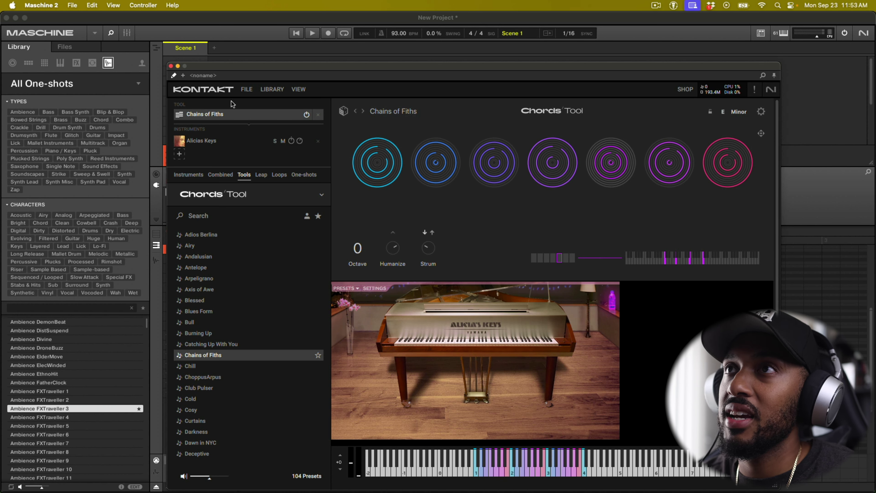
- Look through the instrument products, and remove the Chains of Fiths preset from the tool slot
{"action": "left_click", "coordinate": [189, 174]}
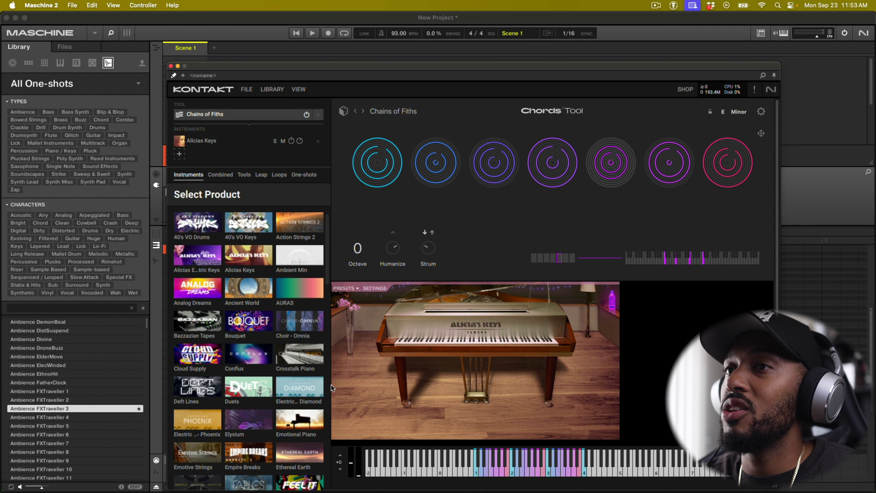
{"action": "scroll", "coordinate": [276, 368], "scroll_direction": "down", "scroll_amount": 7}
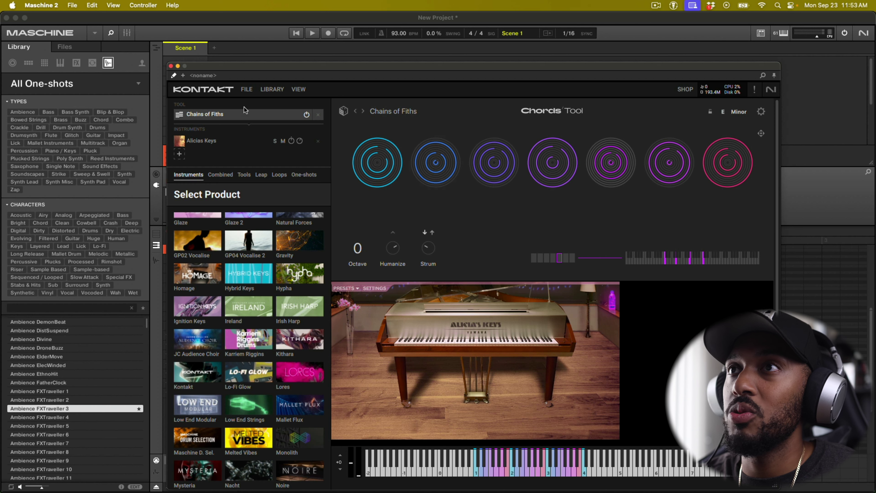
{"action": "left_click", "coordinate": [318, 116]}
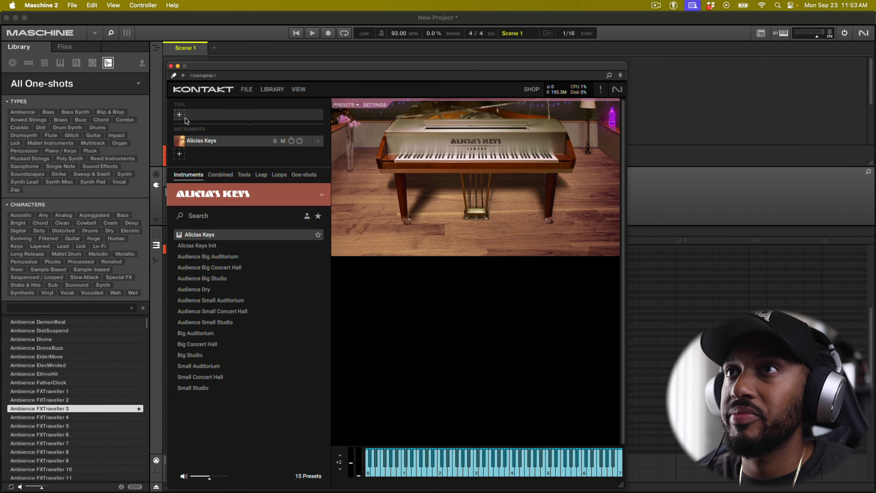
- Preview the Bubble preset of the Phrases tool and load it above Alicias Keys
{"action": "left_click", "coordinate": [244, 174]}
{"action": "left_click", "coordinate": [249, 223]}
{"action": "scroll", "coordinate": [250, 334], "scroll_direction": "down", "scroll_amount": 5}
{"action": "left_click", "coordinate": [250, 335]}
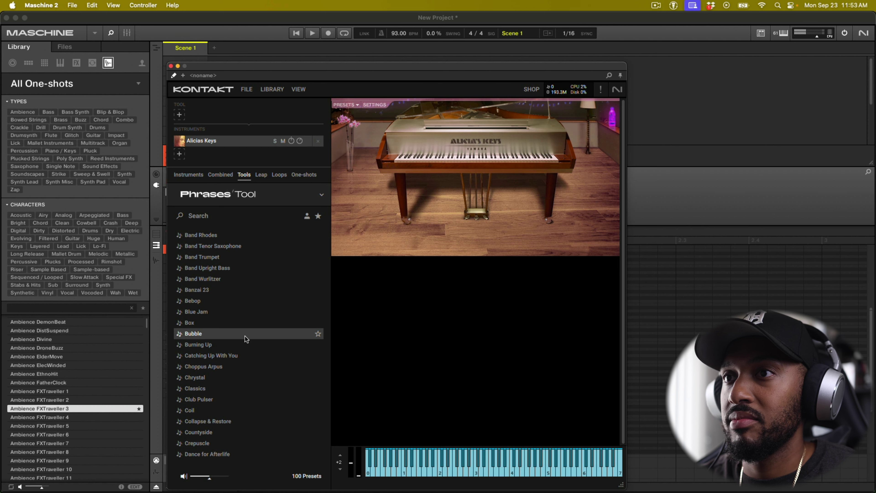
{"action": "double_click", "coordinate": [244, 335]}
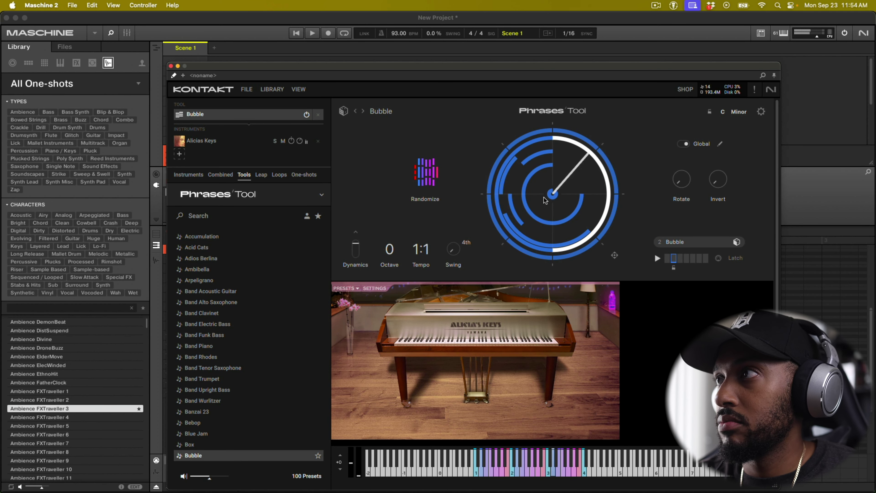
- Set the Phrases tool's key to G minor and its tempo to 2x
{"action": "left_click", "coordinate": [725, 112]}
{"action": "left_click", "coordinate": [685, 151]}
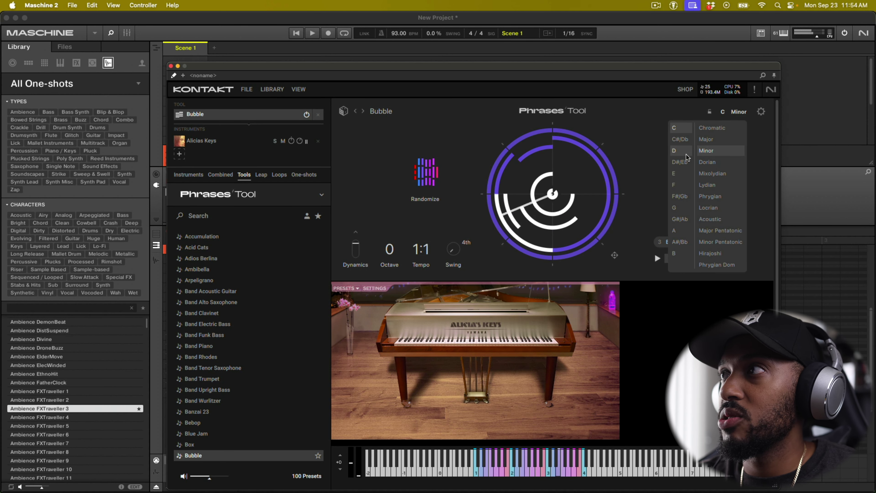
{"action": "left_click", "coordinate": [682, 211]}
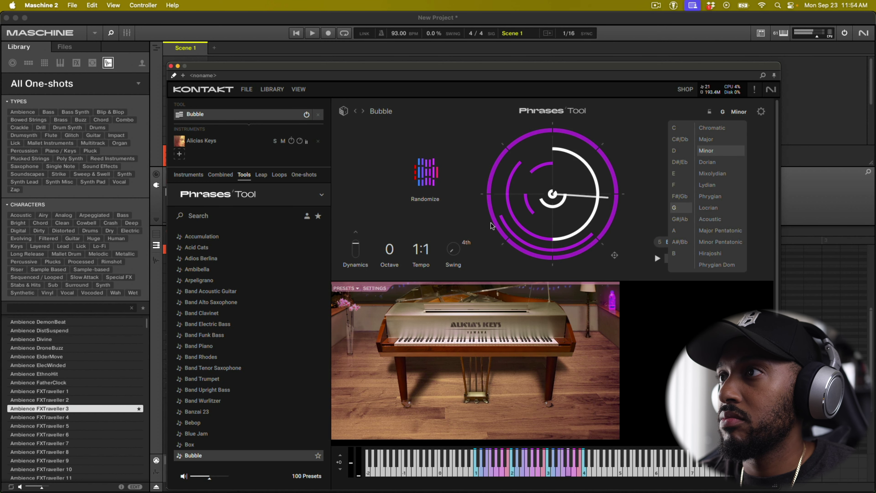
{"action": "scroll", "coordinate": [417, 249], "scroll_direction": "up", "scroll_amount": 2}
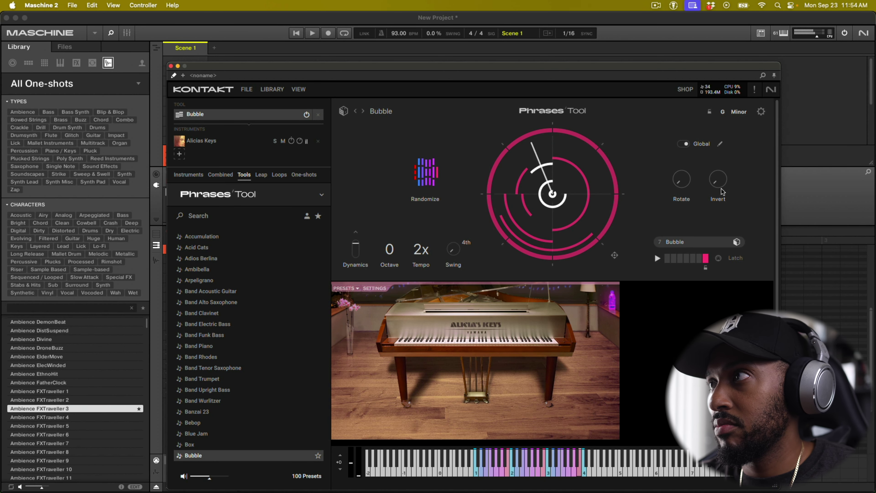
- Turn up the Bubble phrase's Rotate and Invert amounts, and randomize the phrase
{"action": "left_click_drag", "start_coordinate": [677, 180], "coordinate": [669, 156]}
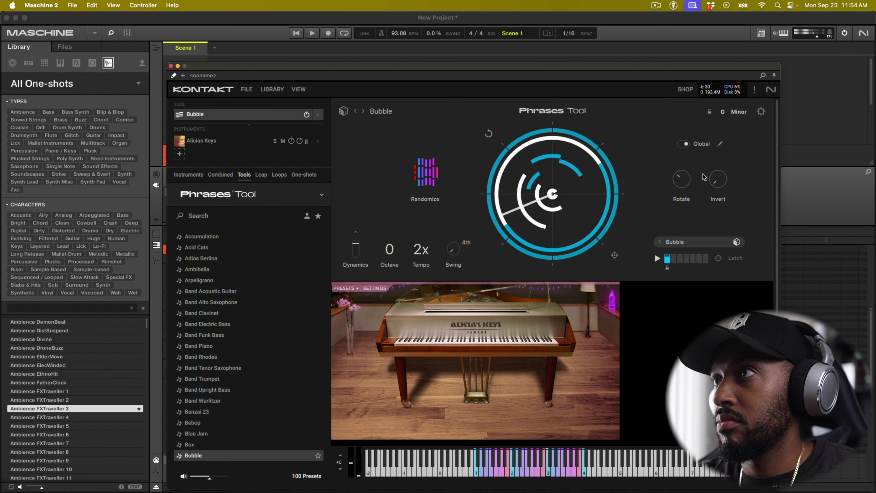
{"action": "left_click_drag", "start_coordinate": [716, 183], "coordinate": [706, 153]}
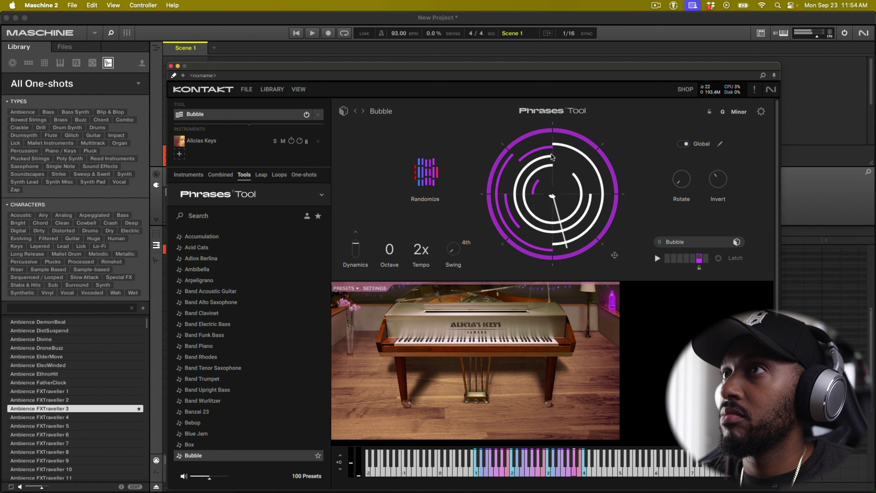
{"action": "left_click", "coordinate": [434, 175]}
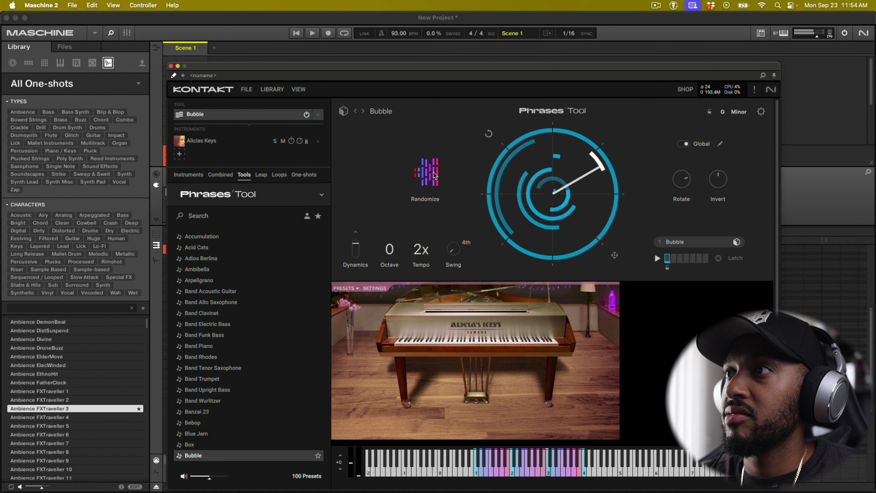
- Load the random preset Lanterns into the Phrases tool, set its tempo to 1:1 and randomize its phrases
{"action": "left_click", "coordinate": [344, 112]}
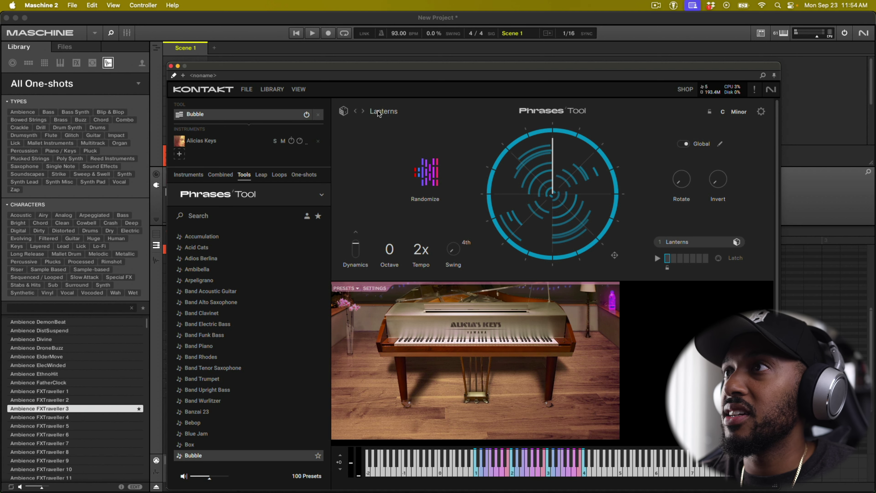
{"action": "left_click", "coordinate": [422, 266]}
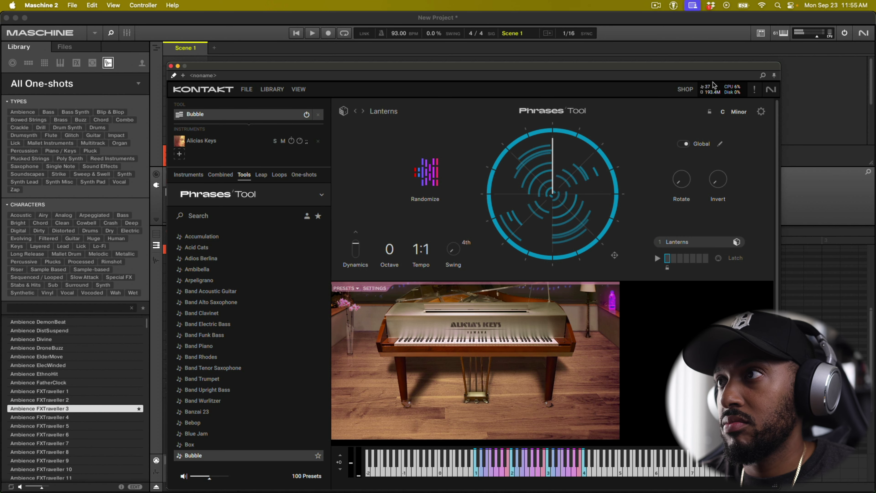
{"action": "left_click", "coordinate": [427, 163]}
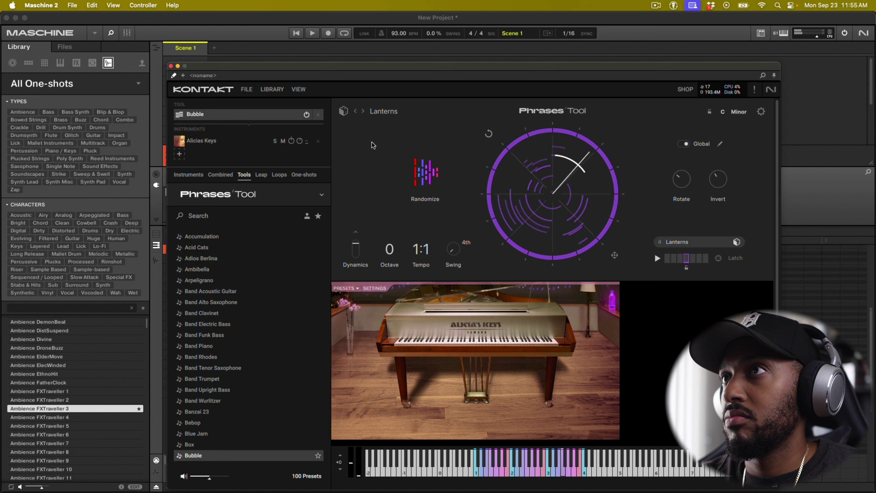
- Replace the Phrases tool with the Chords preset Blessed, and swap its chords for the random set Jassmine
{"action": "left_click", "coordinate": [318, 115]}
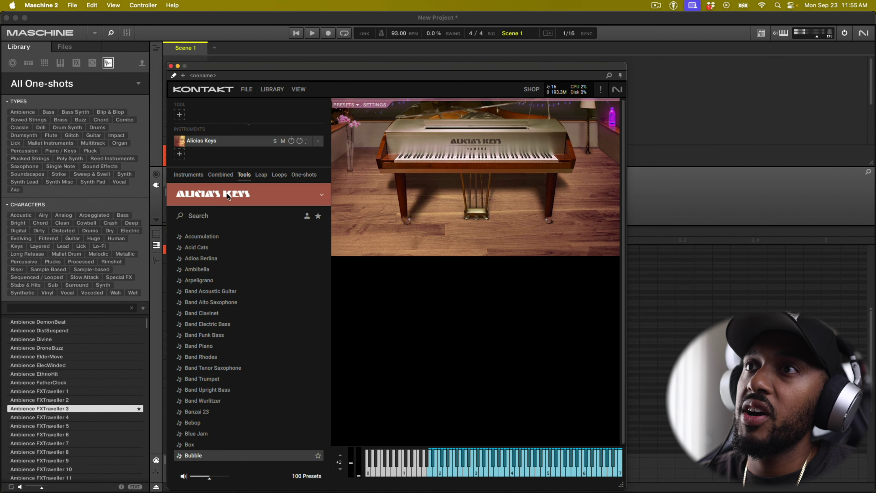
{"action": "left_click", "coordinate": [240, 174]}
{"action": "left_click", "coordinate": [194, 223]}
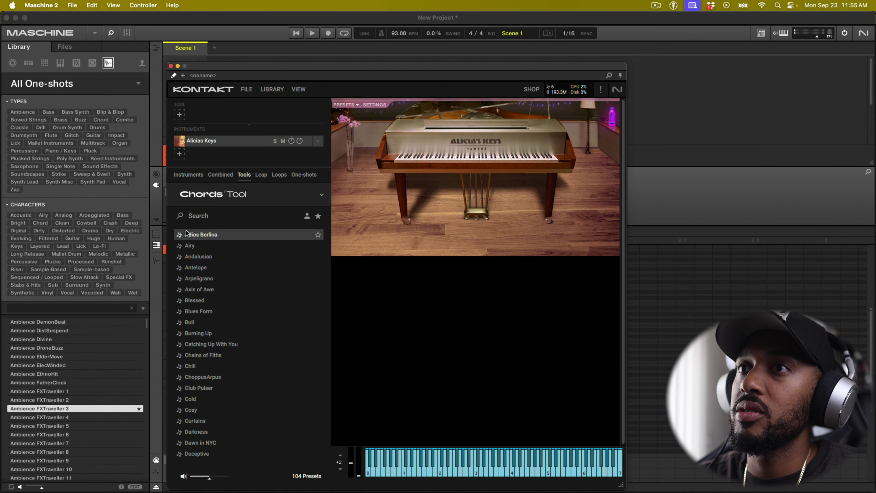
{"action": "double_click", "coordinate": [243, 300]}
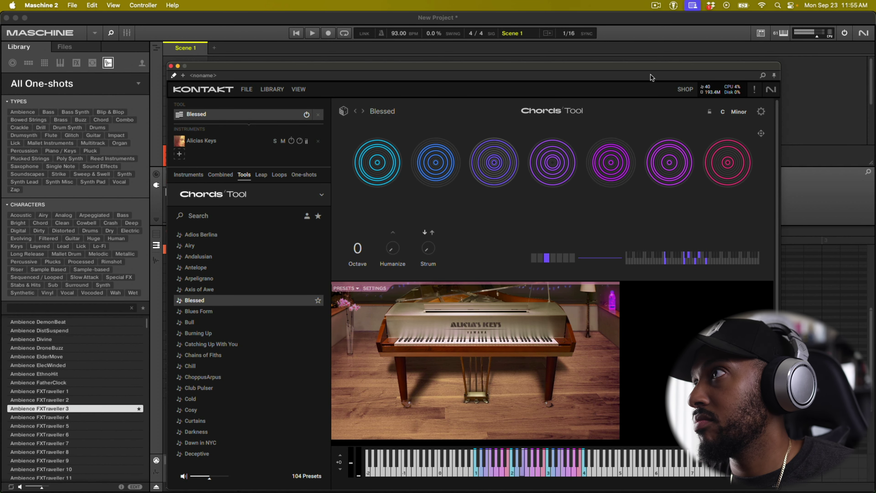
{"action": "left_click", "coordinate": [346, 110]}
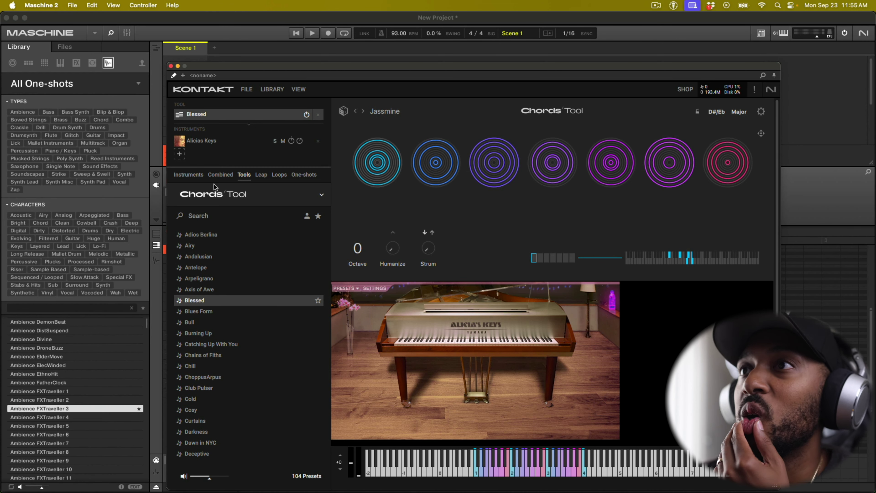
- Remove the Alicias Keys instrument and the Chords tool from the rack, and bring up the Leap products
{"action": "left_click", "coordinate": [258, 176]}
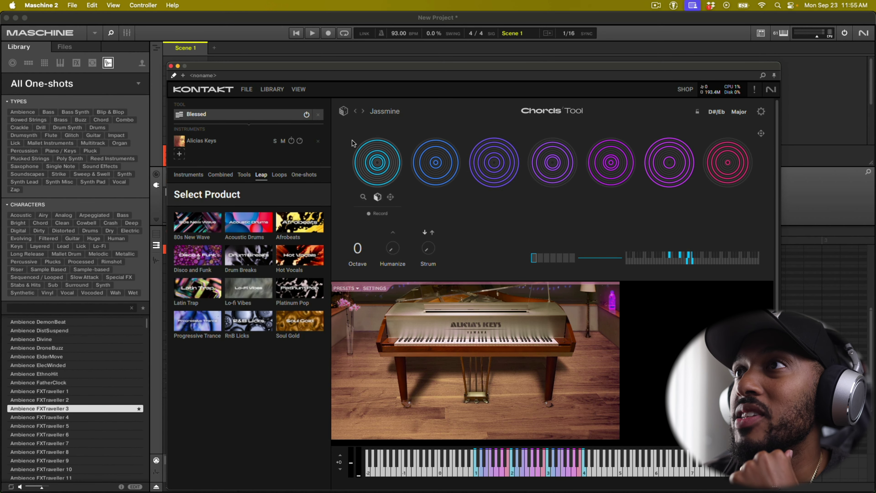
{"action": "left_click", "coordinate": [318, 141]}
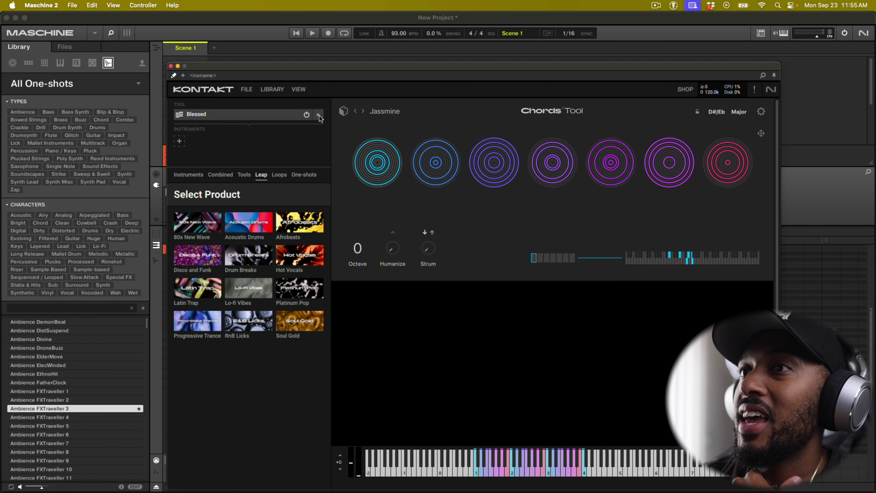
{"action": "left_click", "coordinate": [318, 115]}
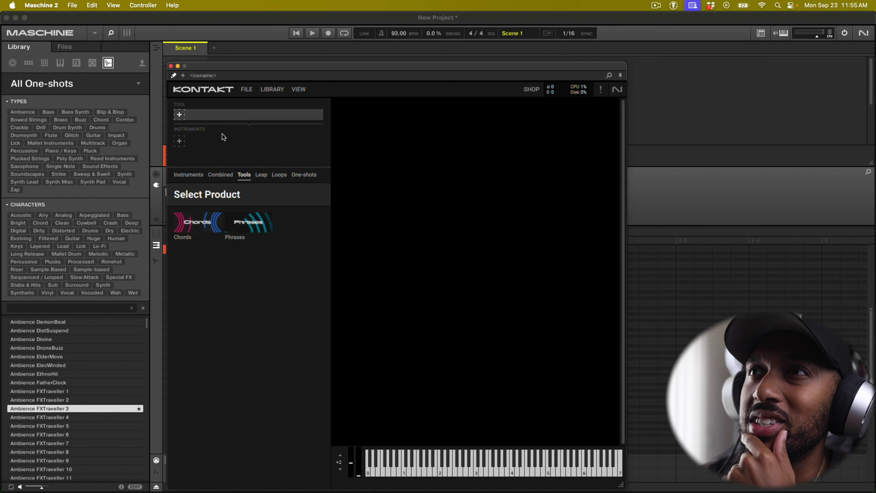
{"action": "left_click", "coordinate": [260, 175]}
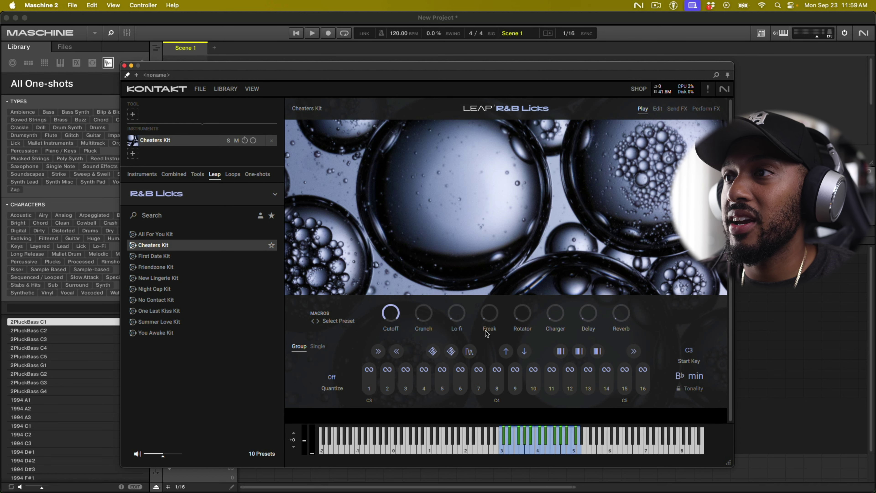
- Compare the Single and Group key layouts of R&B Licks' Cheaters Kit, and look over the available Leap products
{"action": "left_click", "coordinate": [388, 401]}
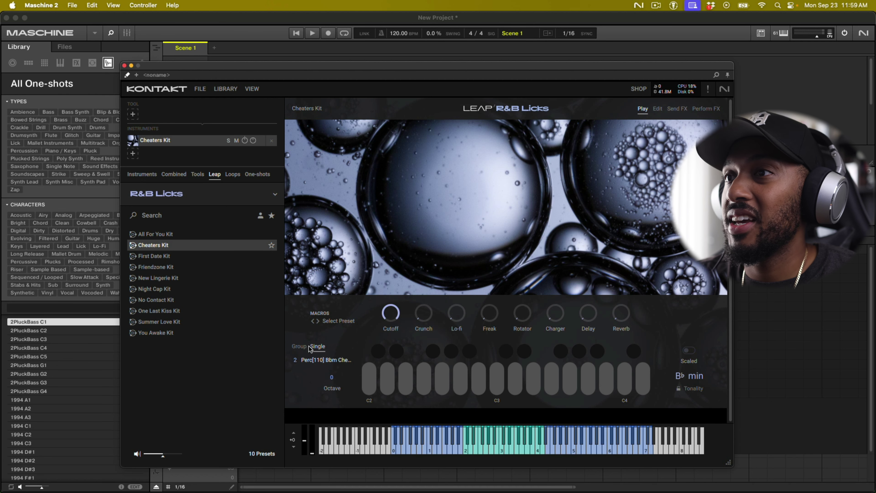
{"action": "left_click", "coordinate": [299, 346]}
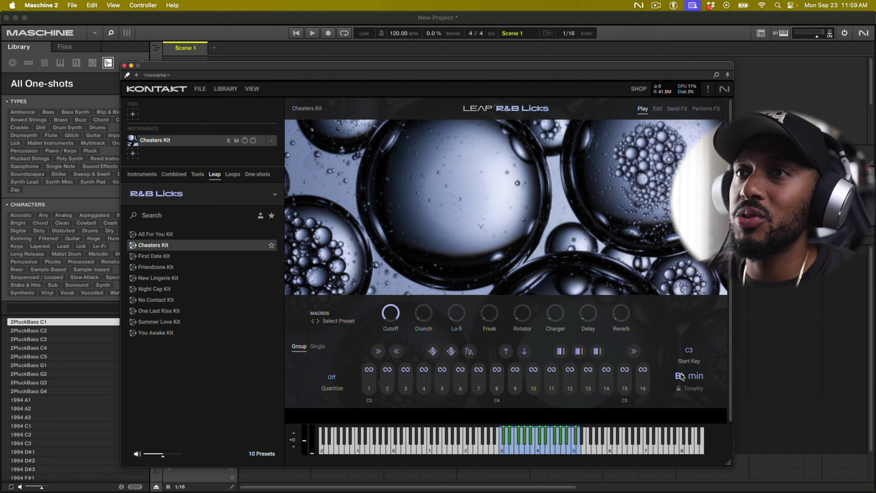
{"action": "left_click", "coordinate": [276, 195]}
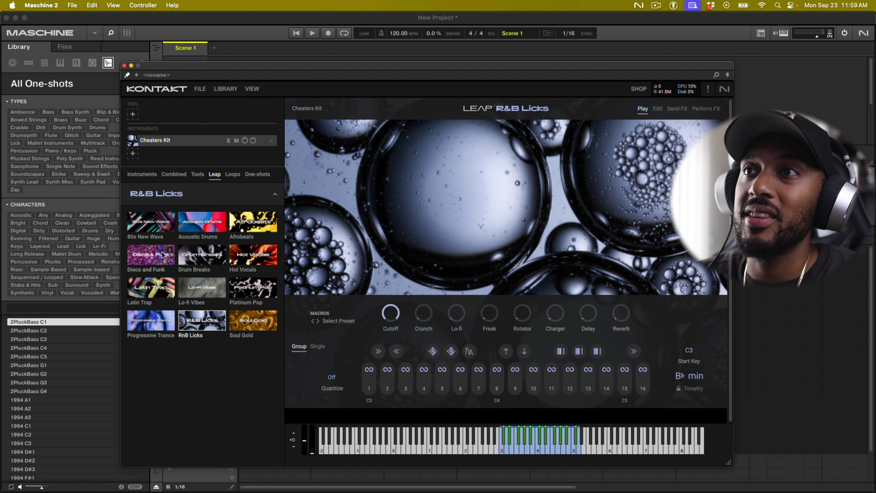
{"action": "left_click", "coordinate": [276, 195]}
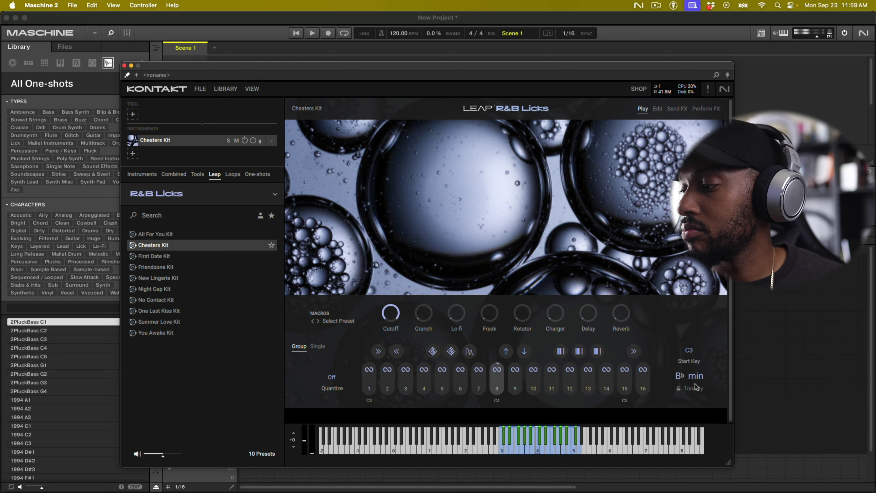
- Set the project tempo to 80 BPM and Cheaters Kit's tonality to F# minor
{"action": "left_click_drag", "start_coordinate": [397, 33], "coordinate": [397, 43]}
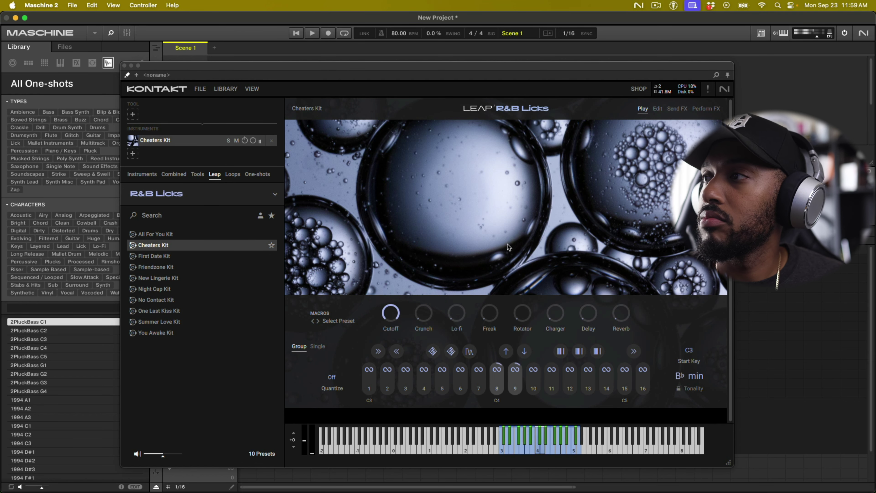
{"action": "left_click", "coordinate": [679, 376]}
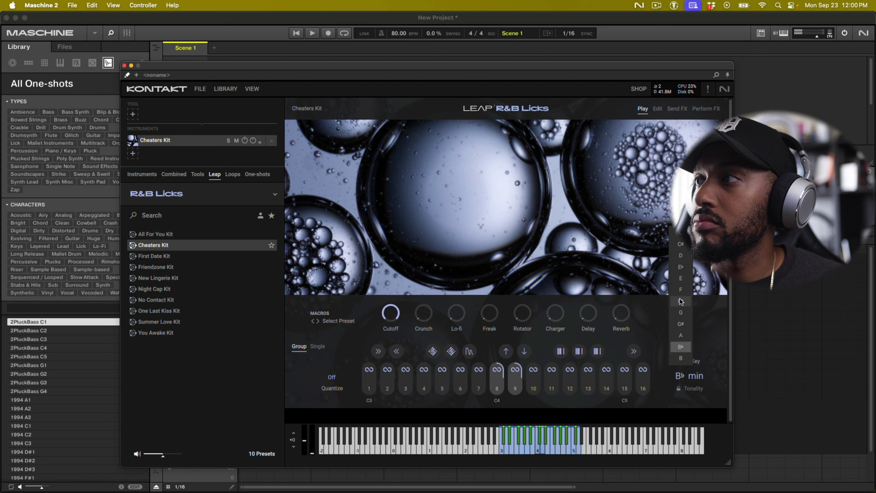
{"action": "left_click", "coordinate": [681, 301]}
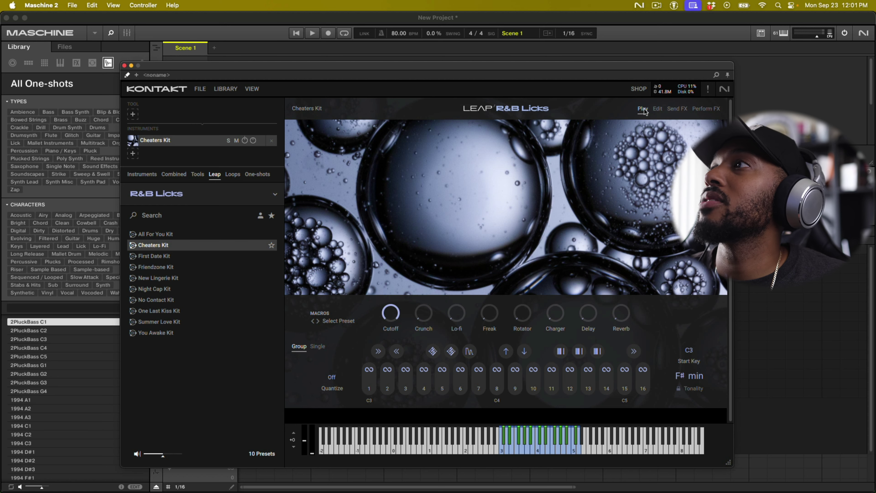
- Look through Cheaters Kit's Edit, Send FX and Perform FX pages, and switch off the last performance effect
{"action": "left_click", "coordinate": [658, 109]}
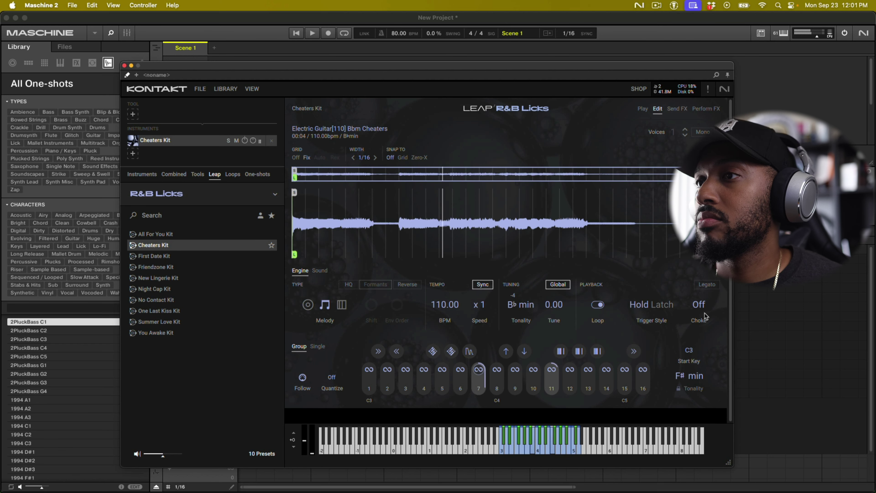
{"action": "left_click", "coordinate": [679, 109]}
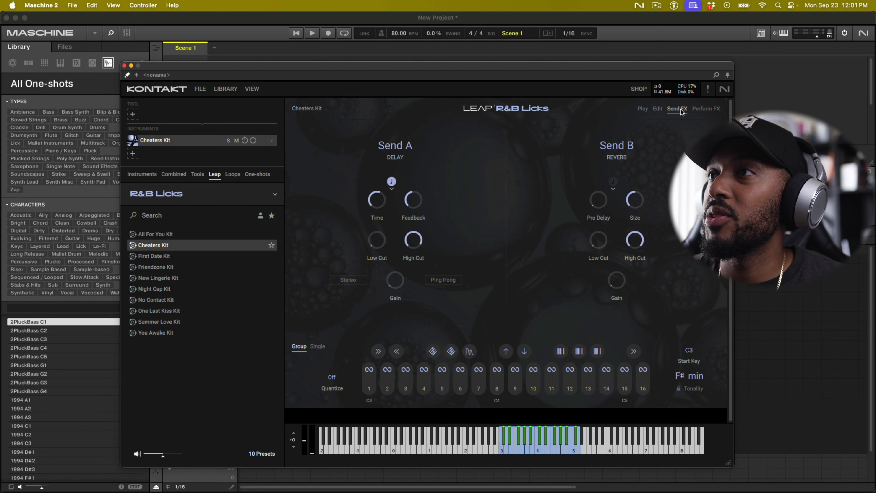
{"action": "left_click", "coordinate": [710, 111]}
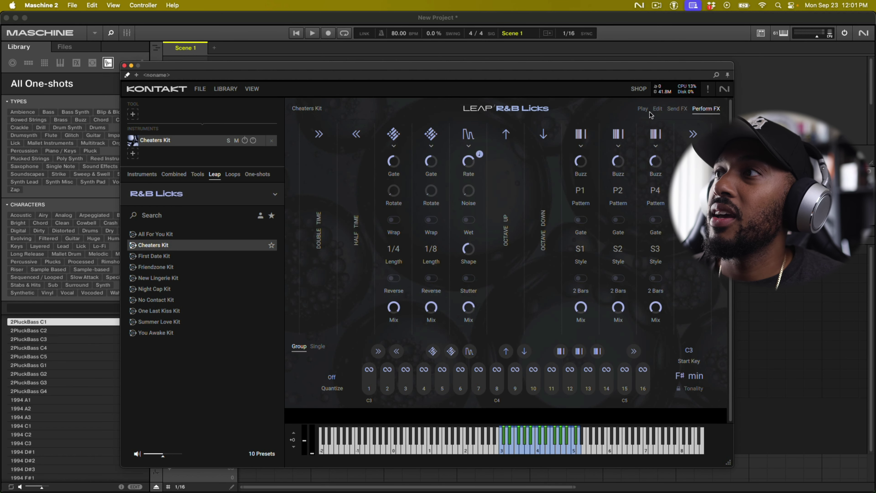
{"action": "left_click", "coordinate": [694, 135]}
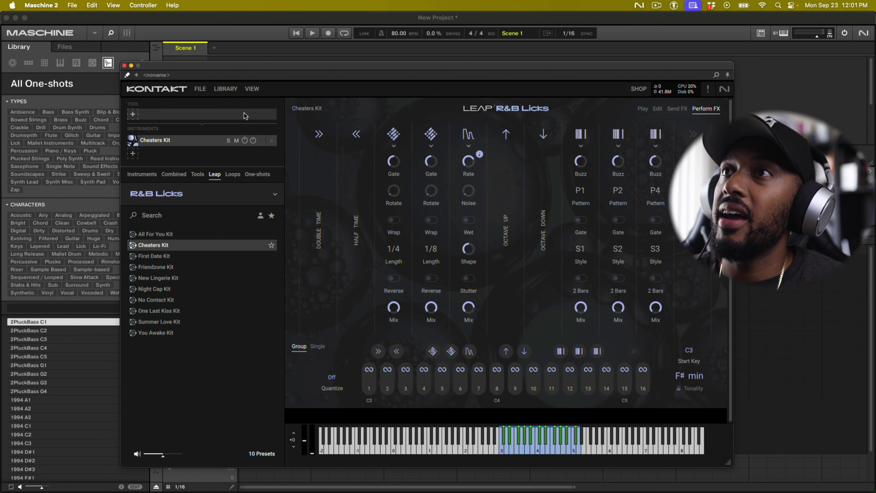
- Load Dark Beans Kit from the Latin Trap product in place of Cheaters Kit
{"action": "left_click", "coordinate": [277, 191]}
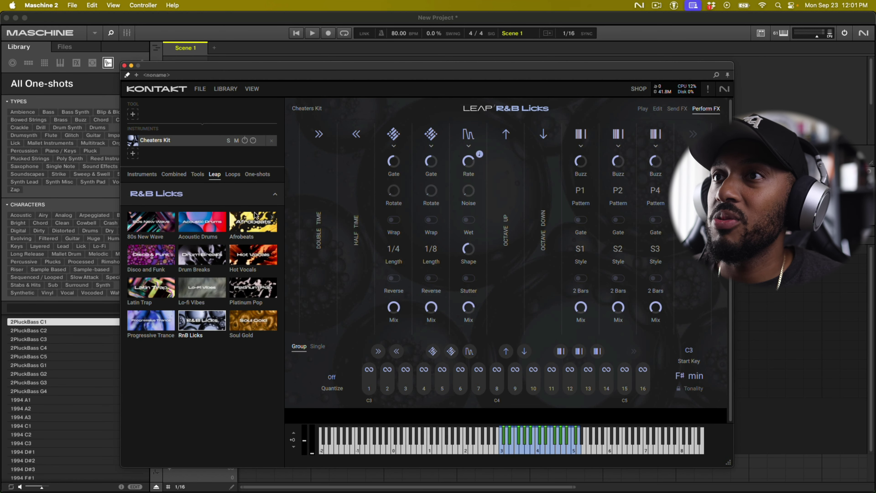
{"action": "left_click", "coordinate": [150, 287]}
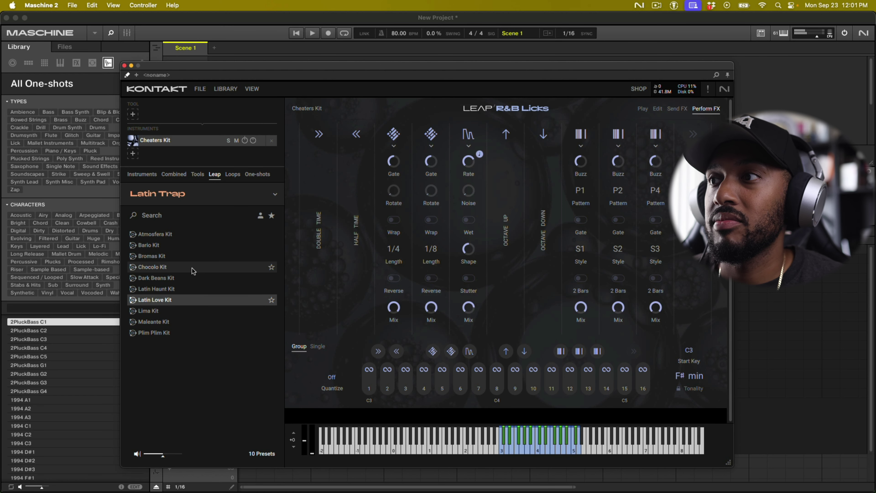
{"action": "double_click", "coordinate": [190, 279]}
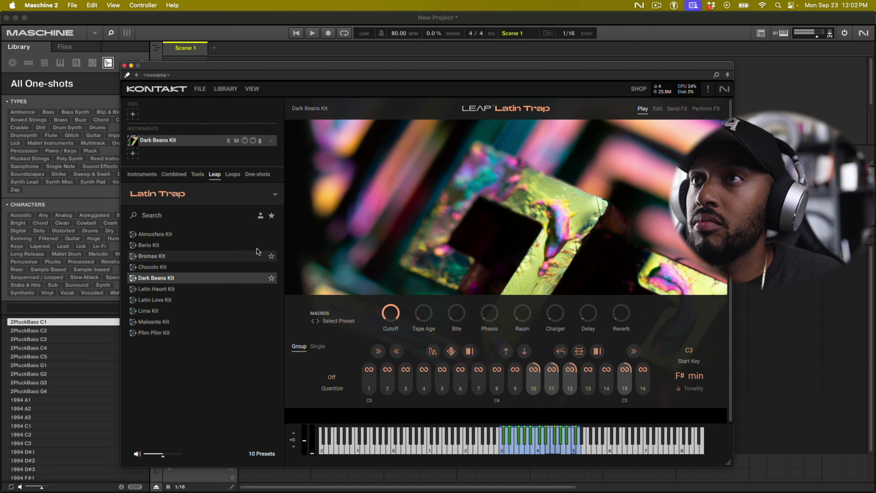
- Load On And On Kit from Hot Vocals, try its tonality in G# minor, and set it to D minor
{"action": "left_click", "coordinate": [279, 198]}
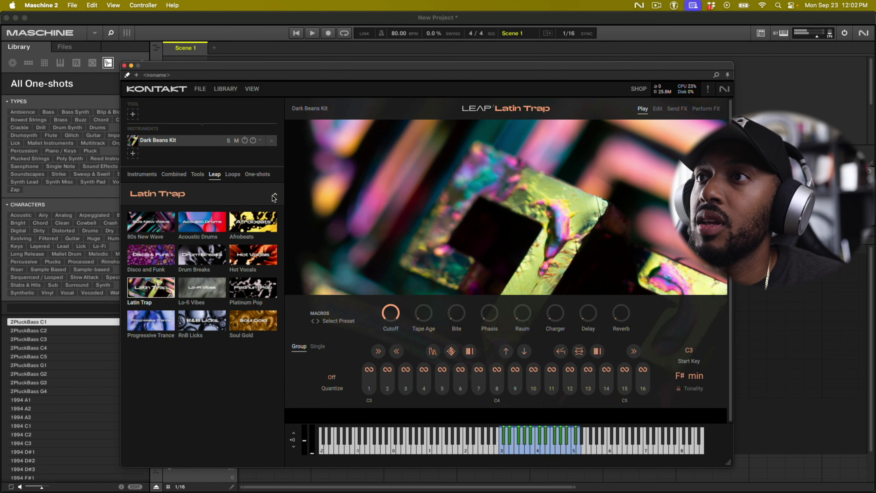
{"action": "left_click", "coordinate": [240, 250]}
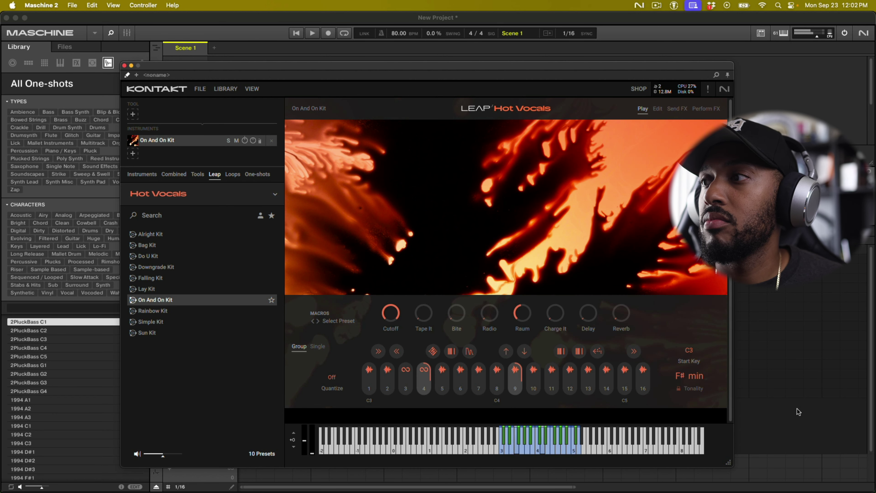
{"action": "left_click", "coordinate": [680, 376]}
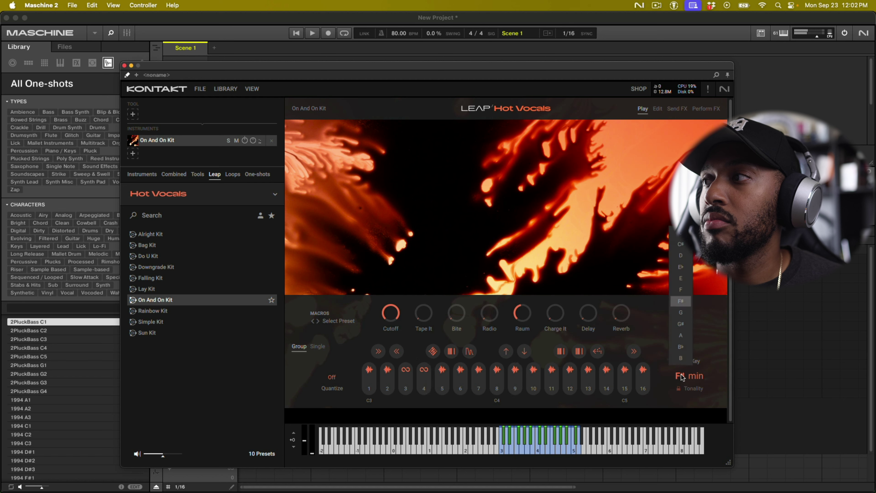
{"action": "left_click", "coordinate": [681, 323]}
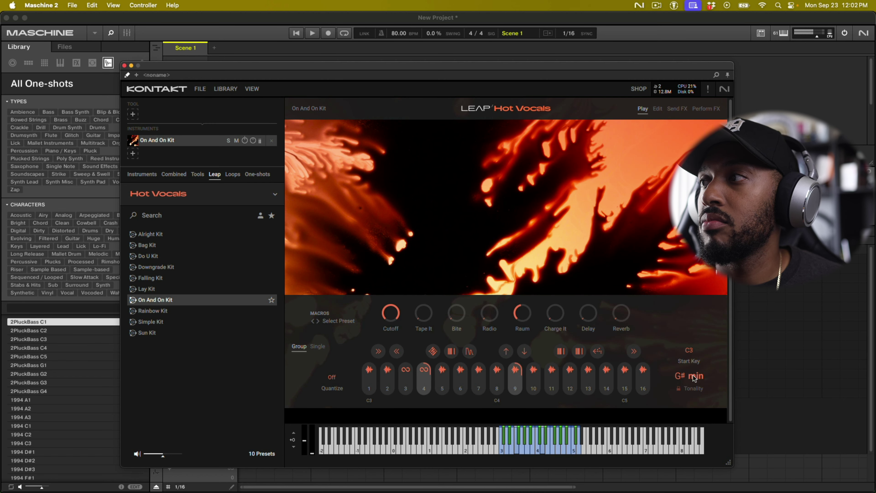
{"action": "left_click", "coordinate": [682, 376]}
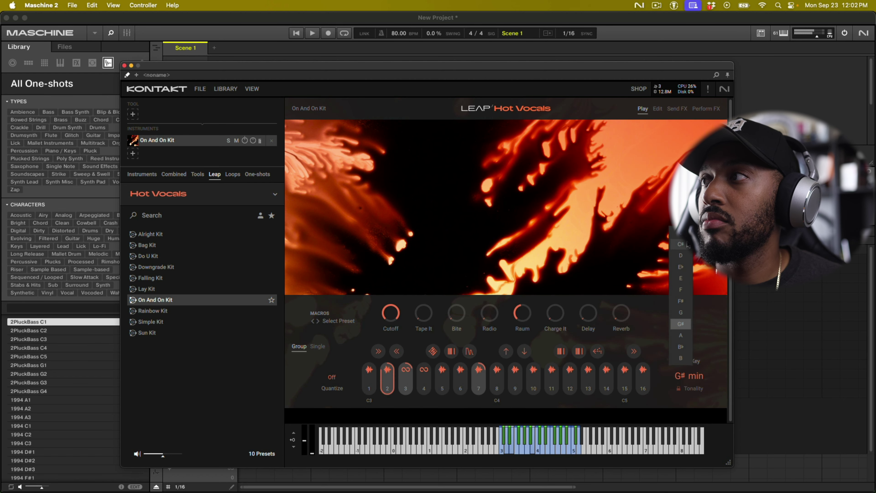
{"action": "left_click", "coordinate": [681, 256]}
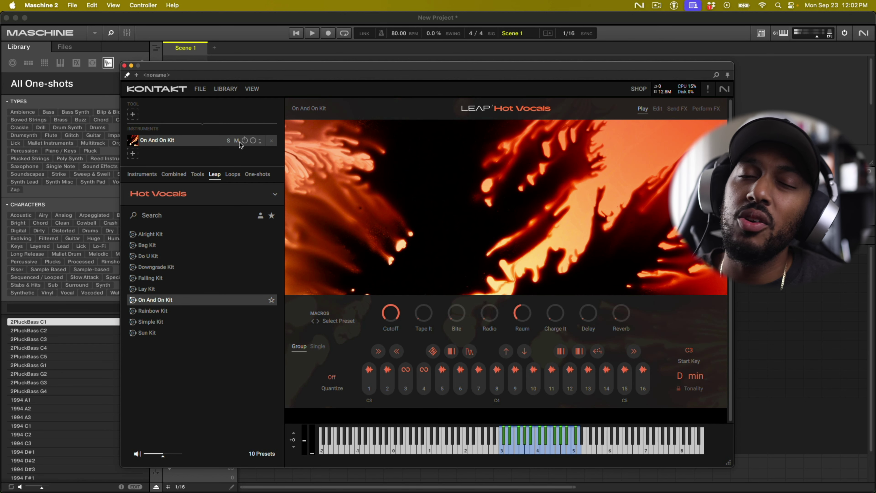
- Look through the loops of the Hot Vocals product and the list of other loop products
{"action": "left_click", "coordinate": [235, 176]}
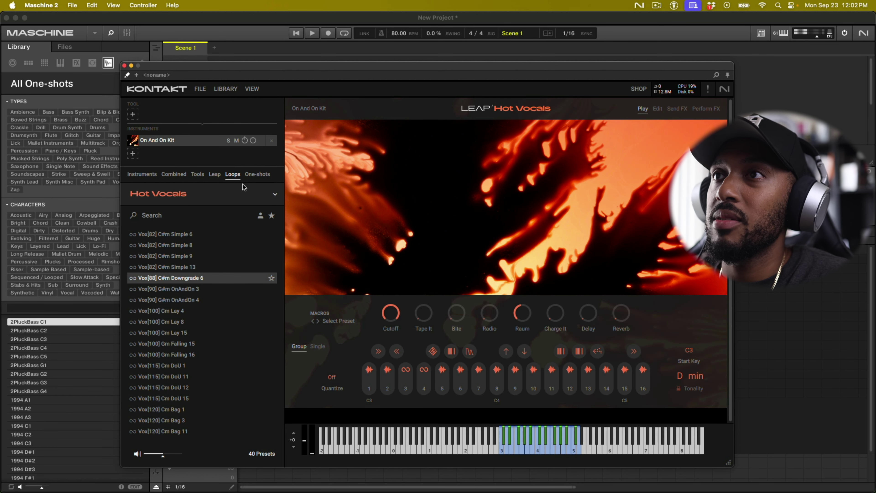
{"action": "left_click", "coordinate": [273, 194]}
{"action": "scroll", "coordinate": [222, 271], "scroll_direction": "down", "scroll_amount": 5}
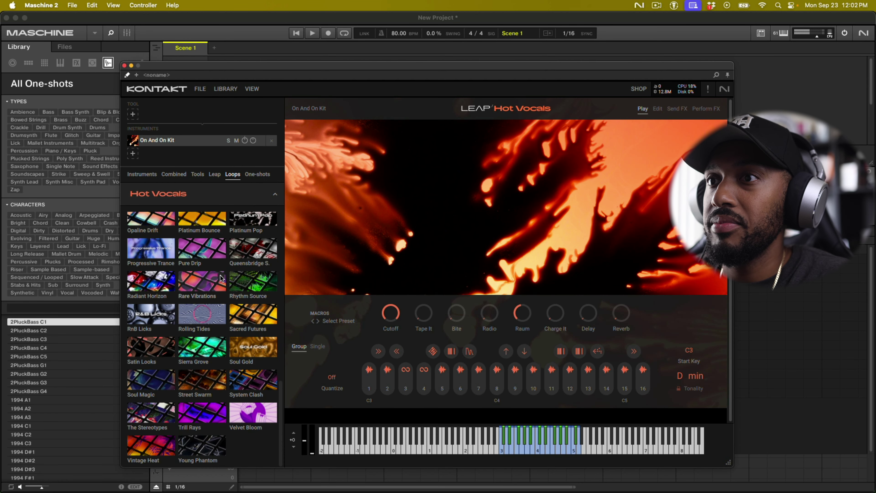
{"action": "left_click", "coordinate": [258, 203]}
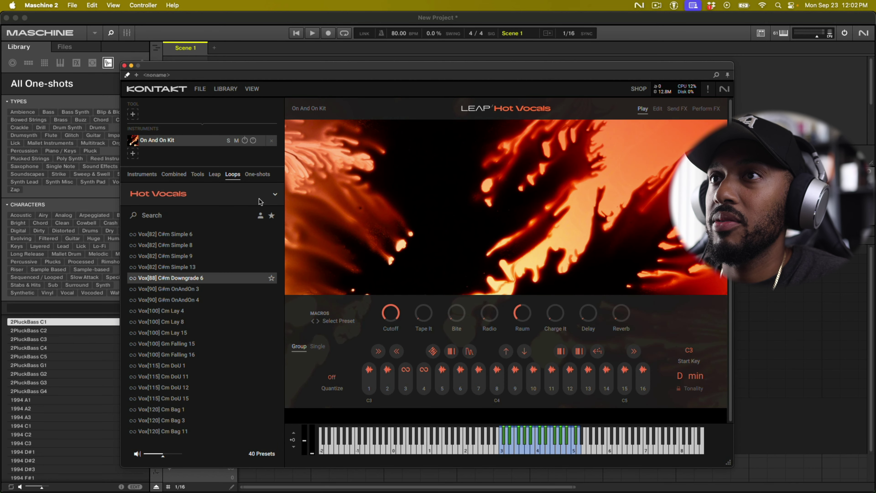
{"action": "scroll", "coordinate": [221, 250], "scroll_direction": "down", "scroll_amount": 7}
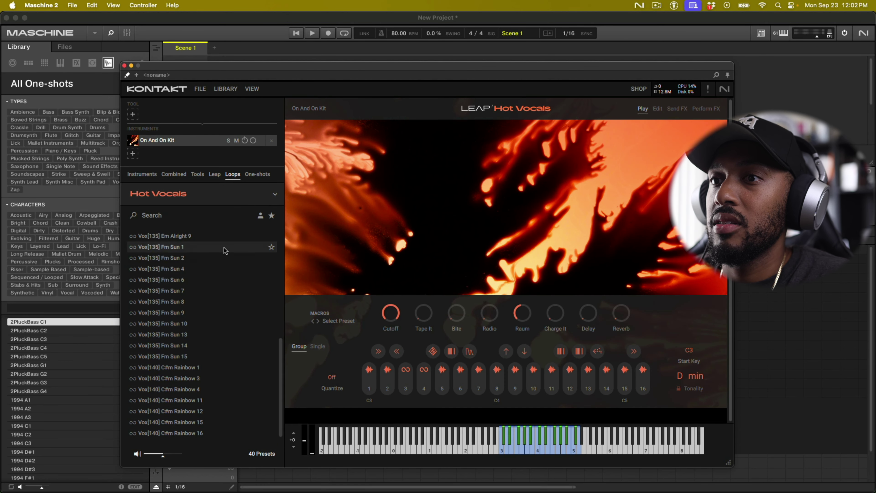
{"action": "scroll", "coordinate": [226, 306], "scroll_direction": "up", "scroll_amount": 7}
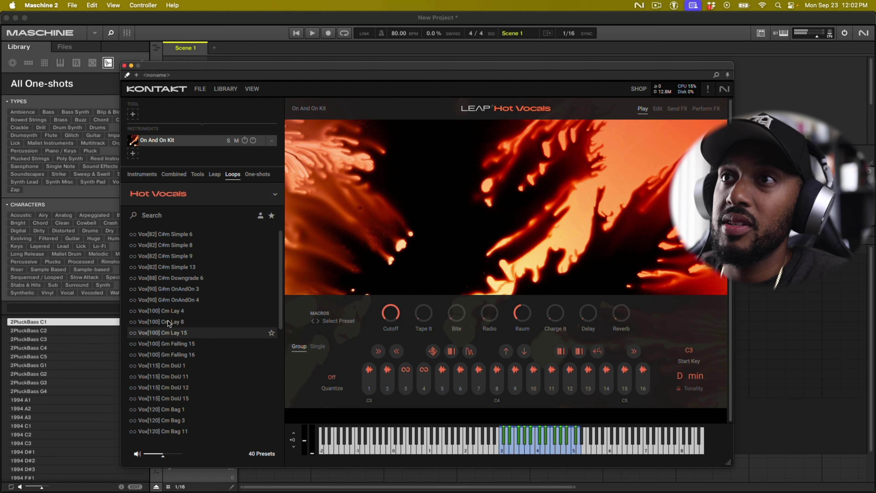
- Switch the browser to the 80s New Wave product, look through its loops and preview Vocal[88] TransistorLove
{"action": "left_click", "coordinate": [214, 174]}
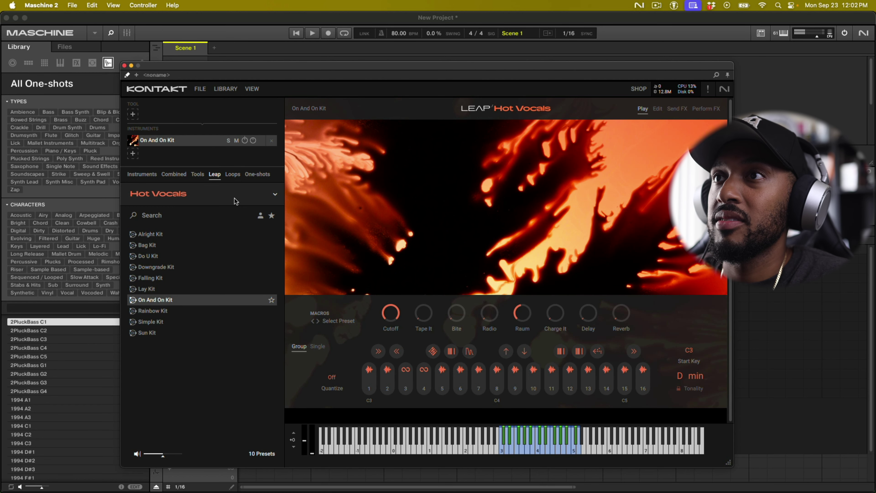
{"action": "left_click", "coordinate": [247, 194]}
{"action": "left_click", "coordinate": [150, 221]}
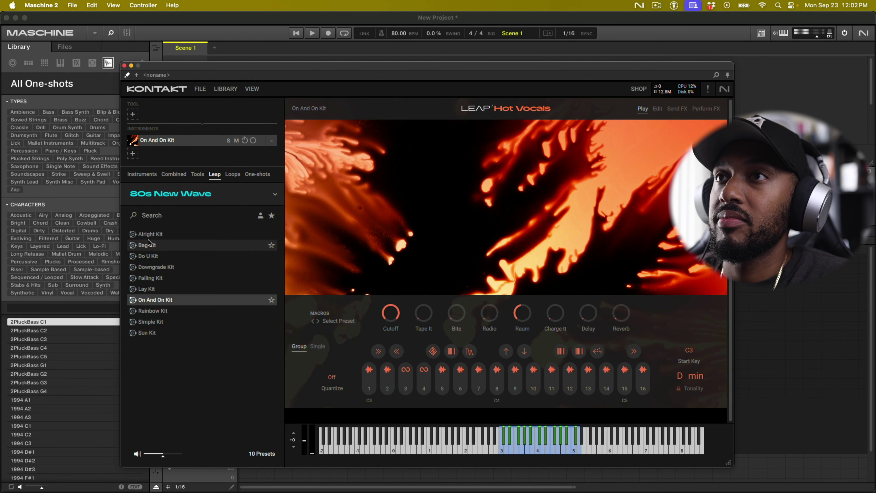
{"action": "left_click", "coordinate": [233, 174]}
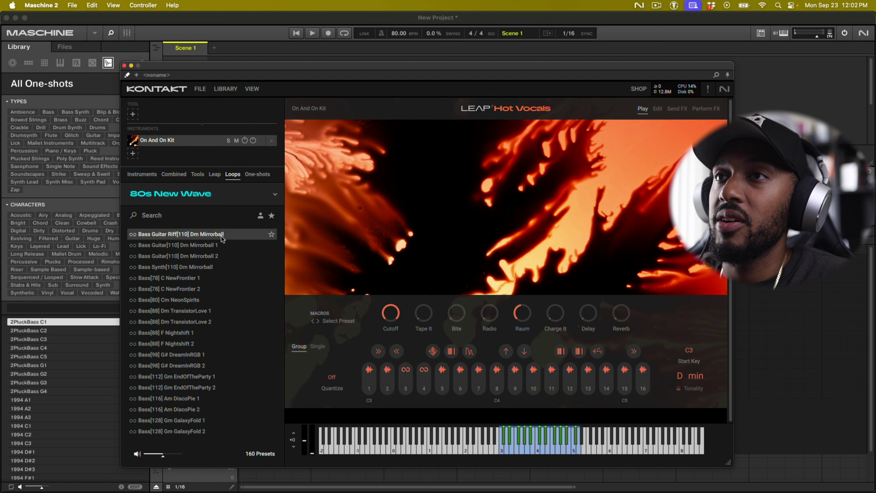
{"action": "scroll", "coordinate": [195, 352], "scroll_direction": "down", "scroll_amount": 20}
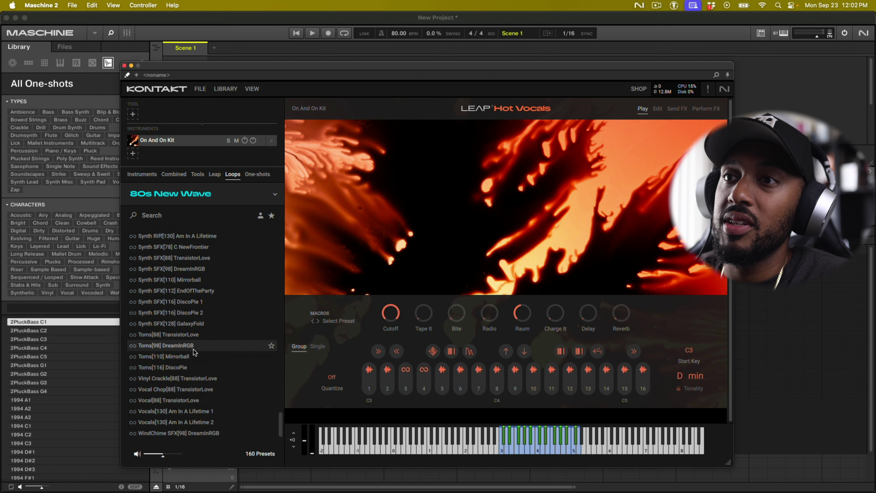
{"action": "left_click", "coordinate": [193, 400]}
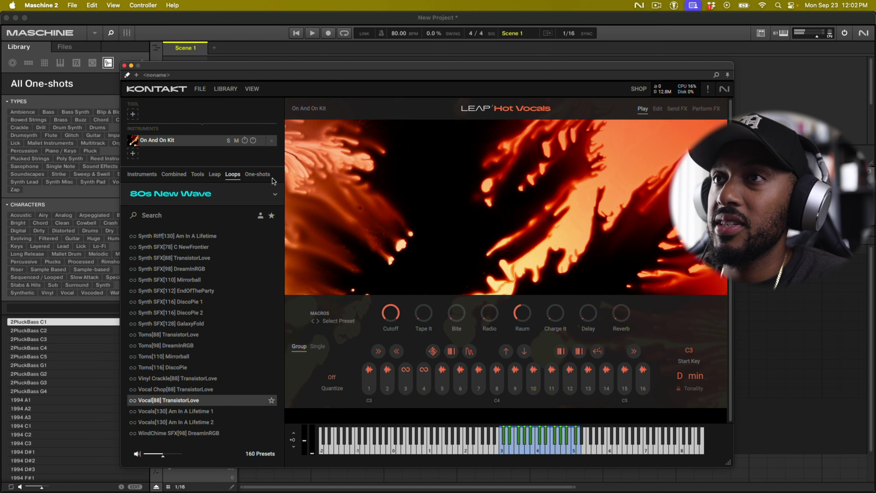
- Look at the one-shot products, open the Platinum Bounce loops and preview Full[108] F#m Racks
{"action": "left_click", "coordinate": [255, 175]}
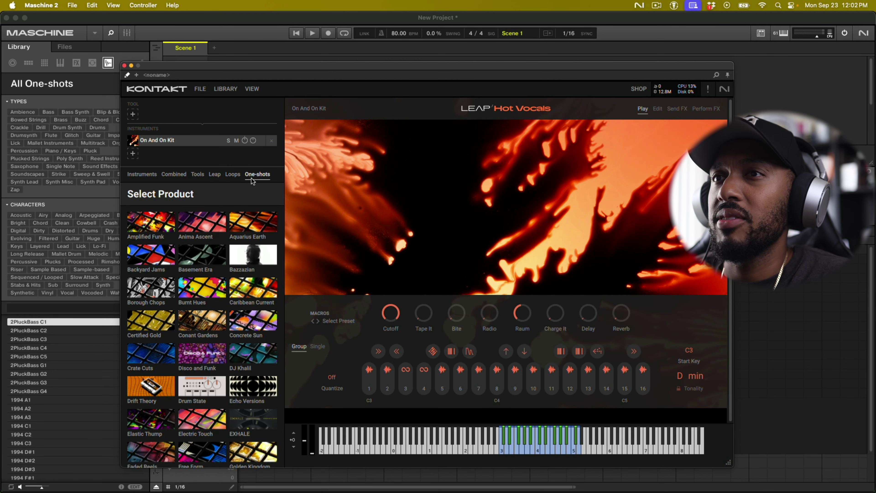
{"action": "left_click", "coordinate": [233, 174]}
{"action": "left_click", "coordinate": [232, 193]}
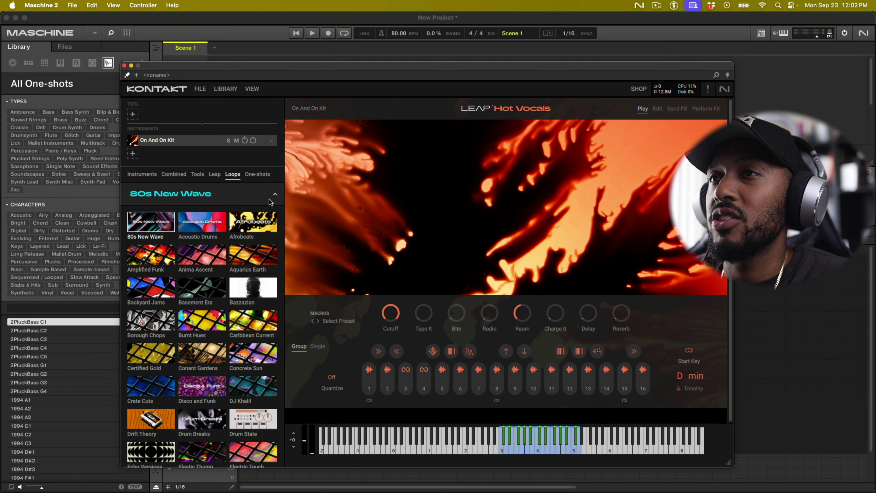
{"action": "scroll", "coordinate": [252, 366], "scroll_direction": "down", "scroll_amount": 4}
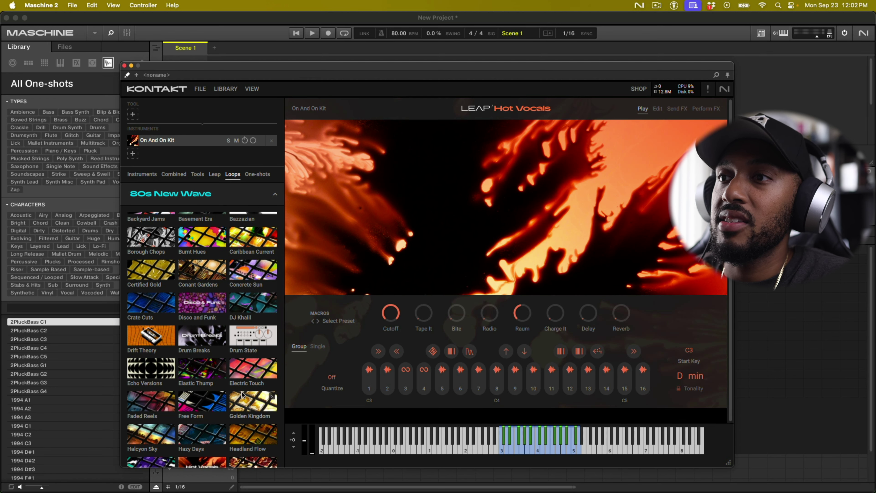
{"action": "scroll", "coordinate": [233, 395], "scroll_direction": "down", "scroll_amount": 10}
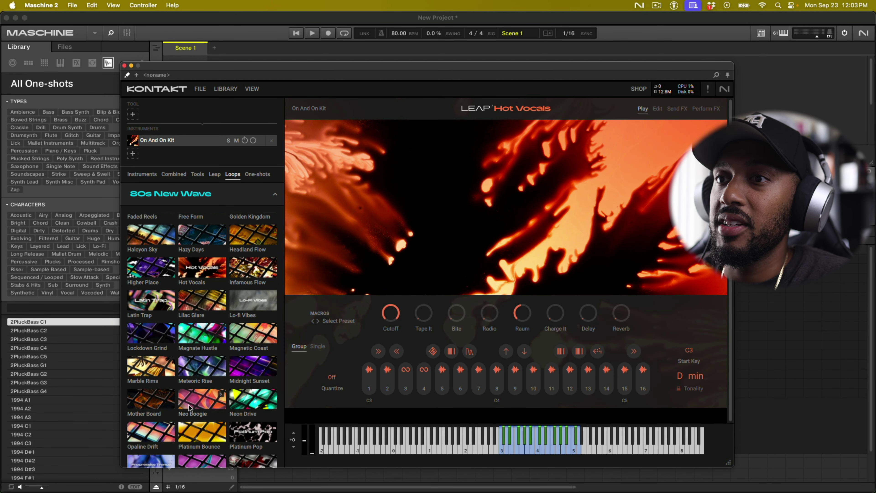
{"action": "left_click", "coordinate": [197, 435]}
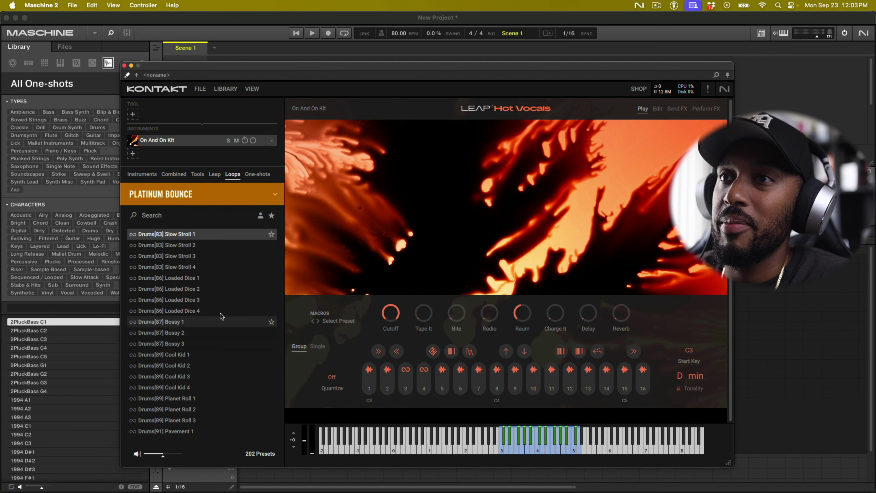
{"action": "scroll", "coordinate": [221, 332], "scroll_direction": "down", "scroll_amount": 20}
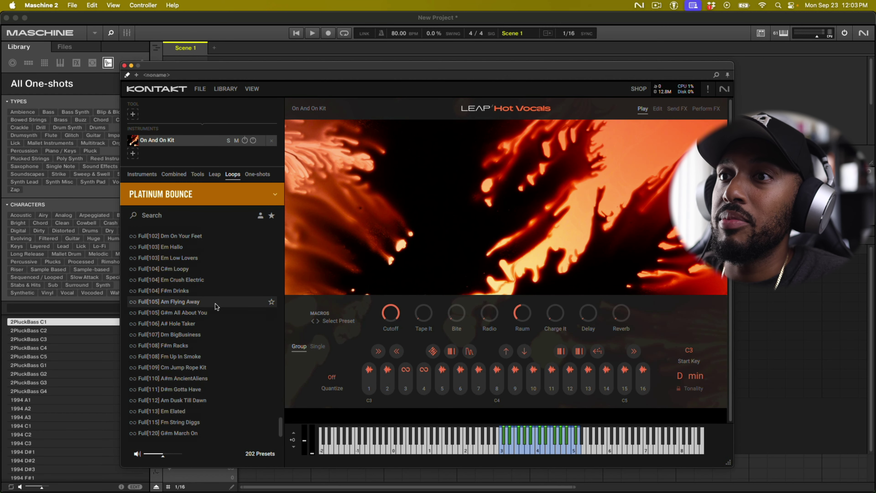
{"action": "left_click", "coordinate": [209, 346]}
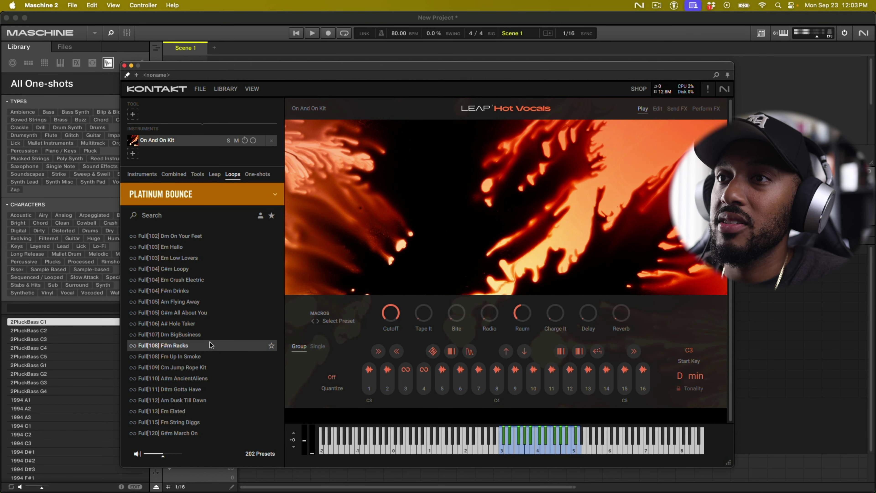
- Load the Platinum Bounce loop Drums[95] Sinister Eights 2 onto pad 4 of On And On Kit and play it
{"action": "scroll", "coordinate": [195, 314], "scroll_direction": "up", "scroll_amount": 10}
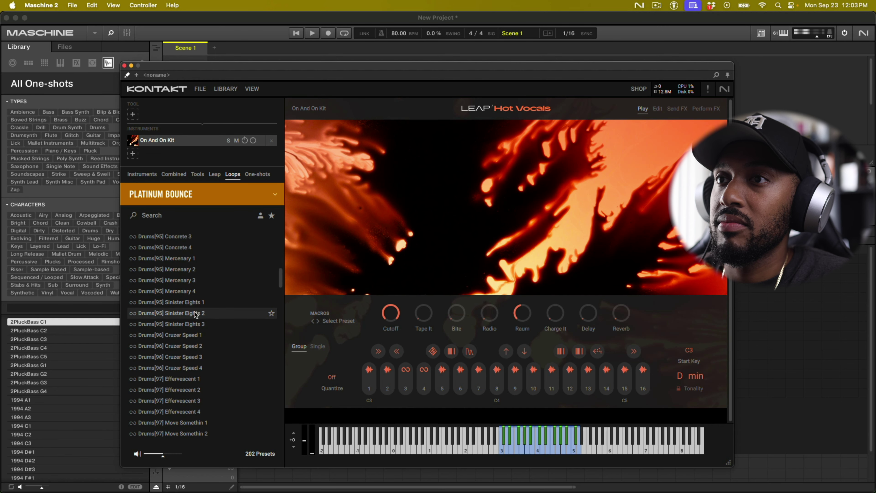
{"action": "left_click", "coordinate": [195, 313]}
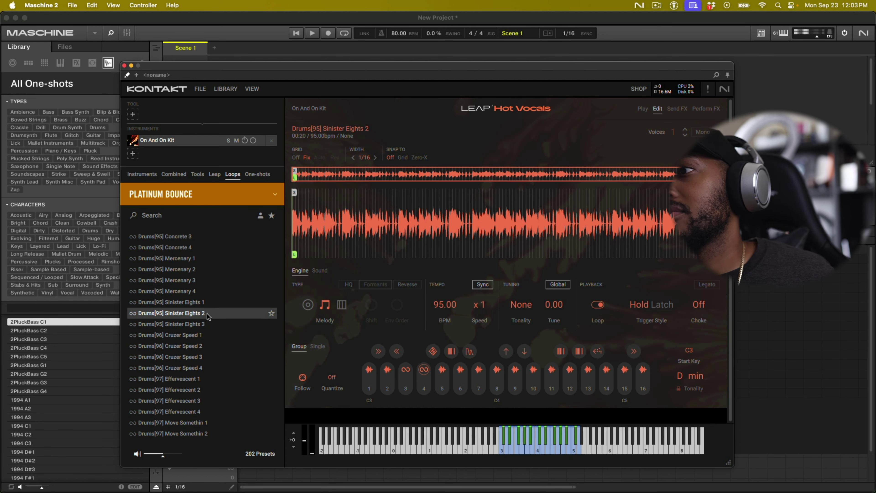
{"action": "left_click", "coordinate": [428, 391]}
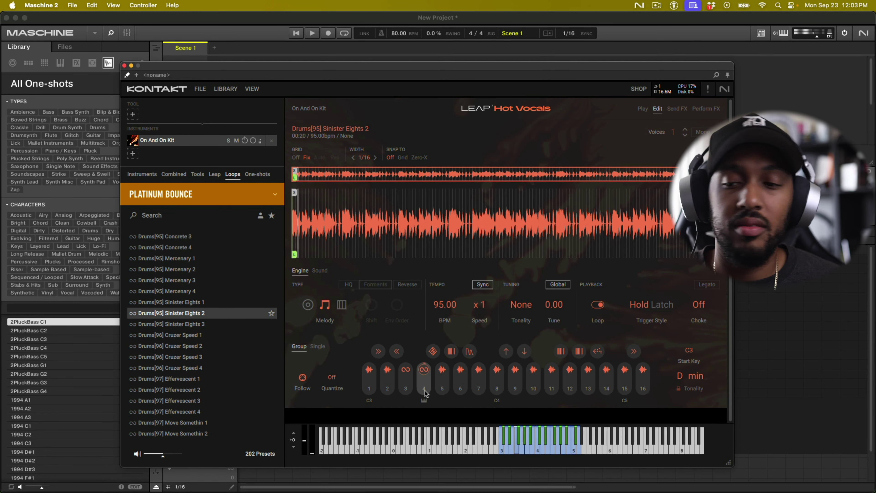
{"action": "left_click", "coordinate": [426, 393]}
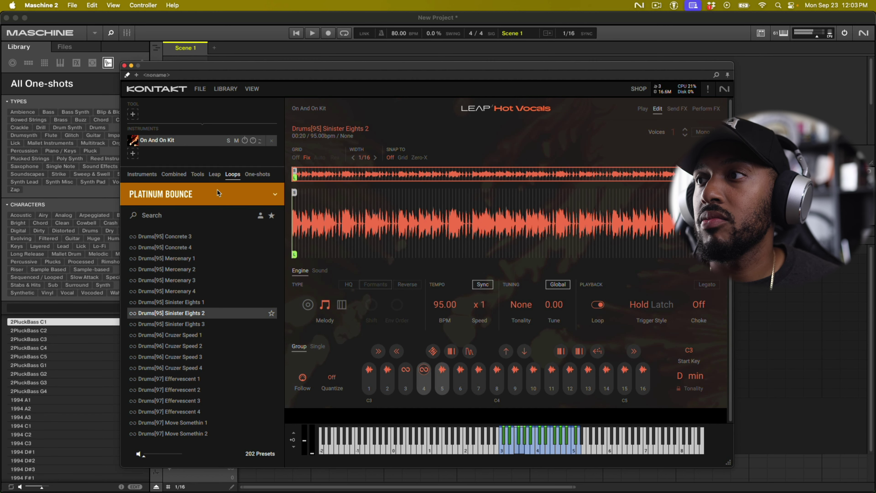
- Switch the loops to the Young Phantom product and preview several of its bass loops, including Bass[141] Dm Therapy 1
{"action": "left_click", "coordinate": [274, 196]}
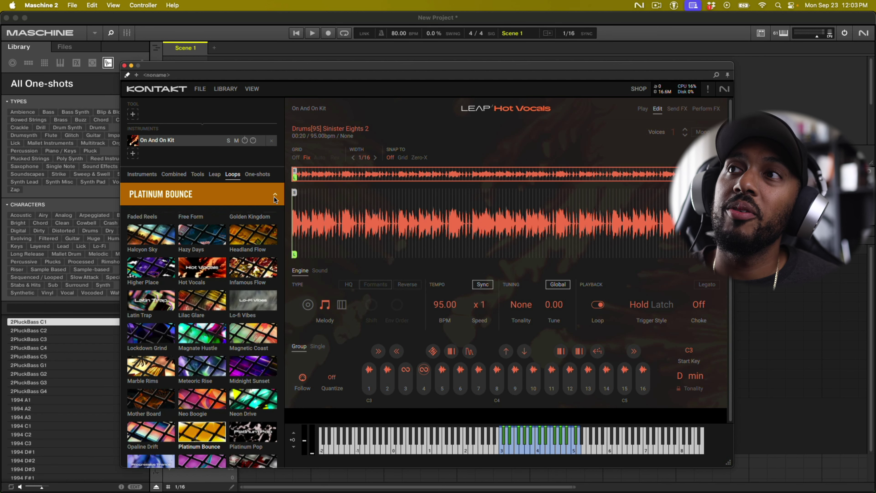
{"action": "scroll", "coordinate": [198, 331], "scroll_direction": "down", "scroll_amount": 5}
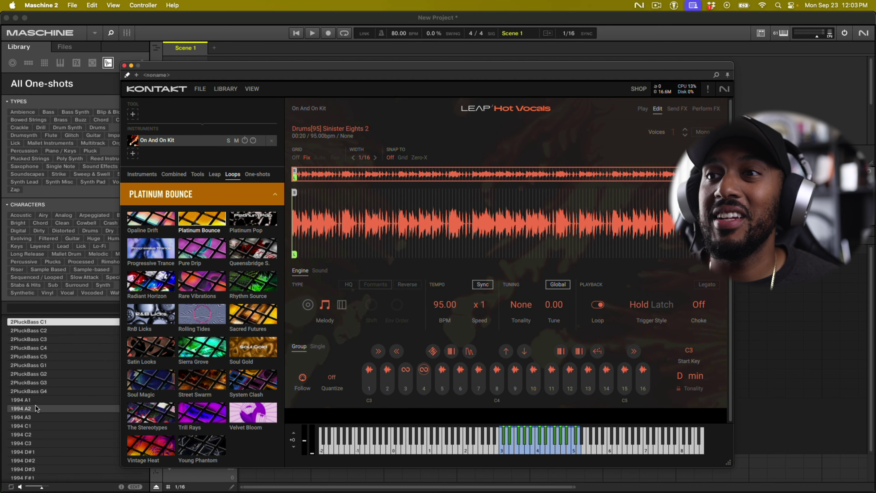
{"action": "left_click", "coordinate": [206, 443]}
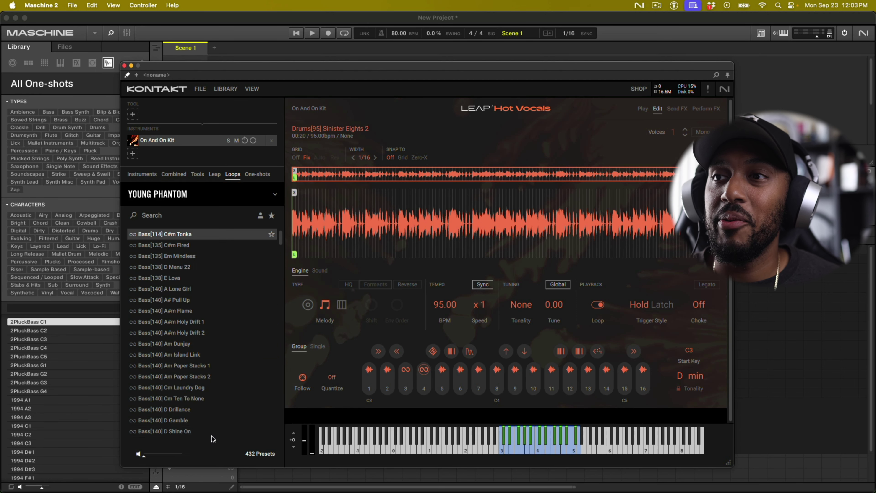
{"action": "scroll", "coordinate": [199, 339], "scroll_direction": "down", "scroll_amount": 5}
{"action": "left_click", "coordinate": [199, 339]}
{"action": "scroll", "coordinate": [200, 345], "scroll_direction": "down", "scroll_amount": 5}
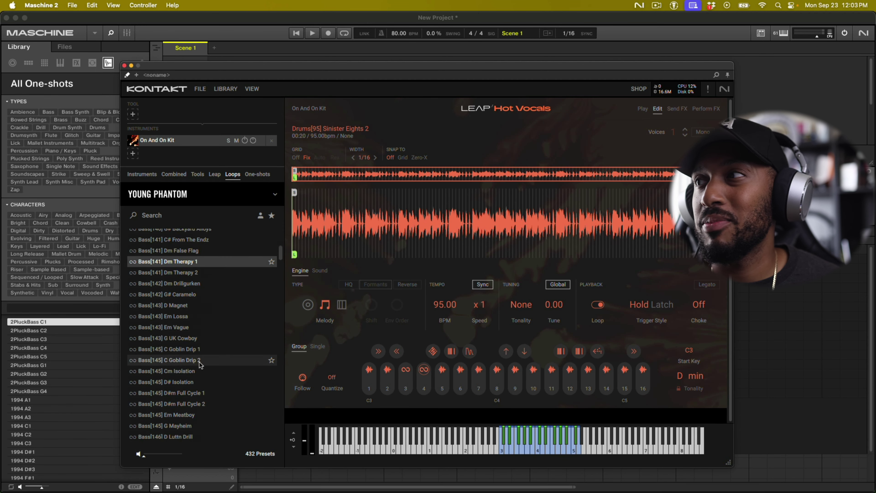
{"action": "left_click", "coordinate": [200, 366]}
{"action": "left_click", "coordinate": [204, 397]}
- Preview the Young Phantom loops Bells[143] C# From The Endz and Combo[140] A#Bra Nu Whip 2
{"action": "scroll", "coordinate": [204, 397], "scroll_direction": "down", "scroll_amount": 5}
{"action": "left_click", "coordinate": [203, 393]}
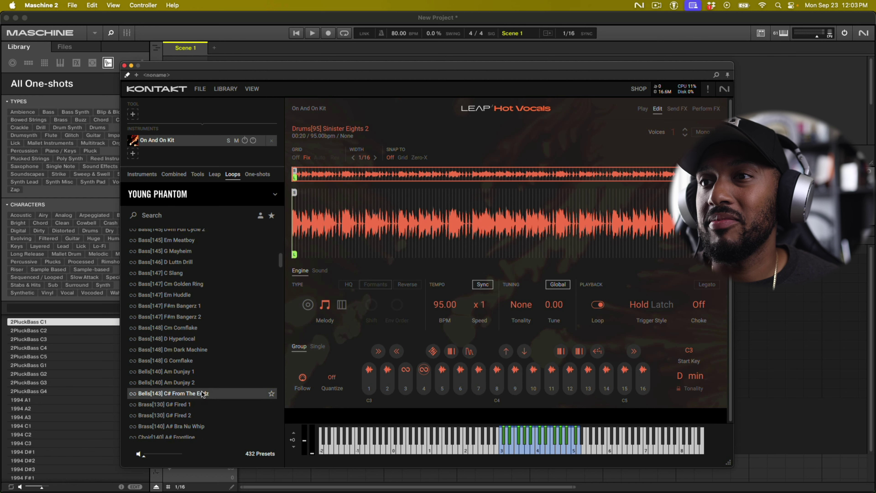
{"action": "scroll", "coordinate": [203, 393], "scroll_direction": "down", "scroll_amount": 5}
{"action": "left_click", "coordinate": [202, 391]}
- Load the Young Phantom loop Bass[141] C# From The Endz onto pad 5 of On And On Kit and play it
{"action": "scroll", "coordinate": [199, 366], "scroll_direction": "up", "scroll_amount": 10}
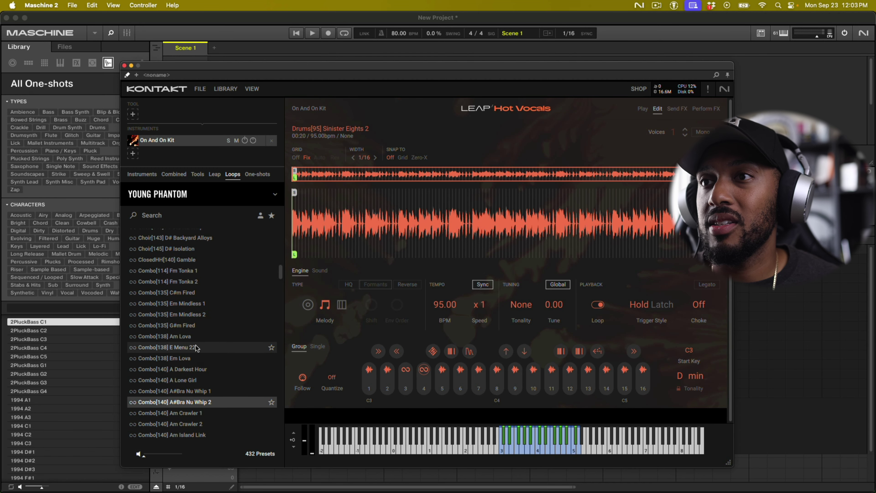
{"action": "scroll", "coordinate": [195, 311], "scroll_direction": "up", "scroll_amount": 6}
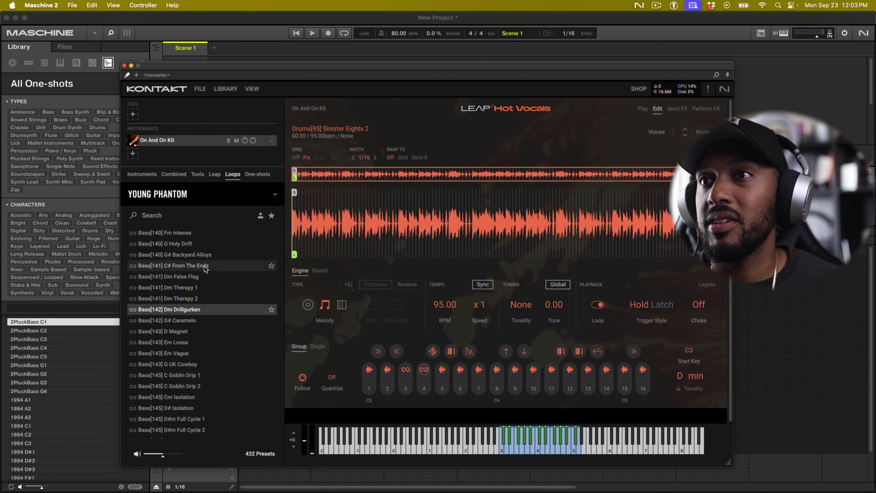
{"action": "left_click_drag", "start_coordinate": [195, 270], "coordinate": [444, 391]}
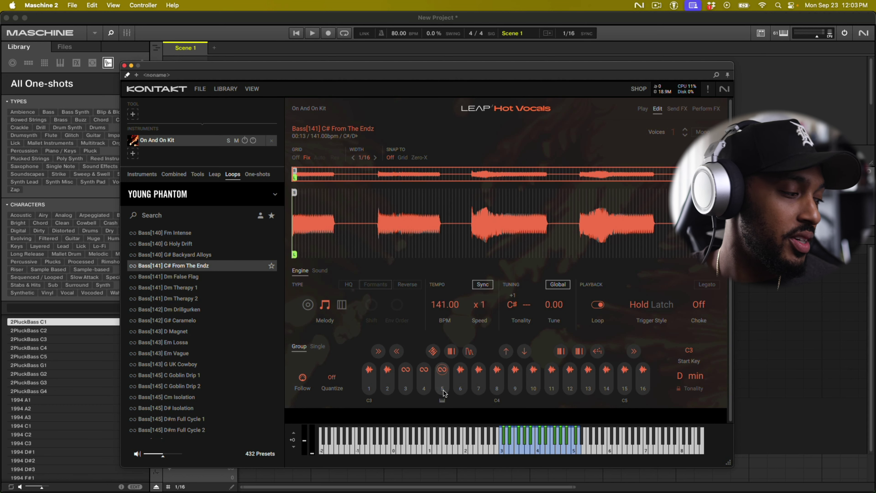
{"action": "left_click", "coordinate": [443, 380]}
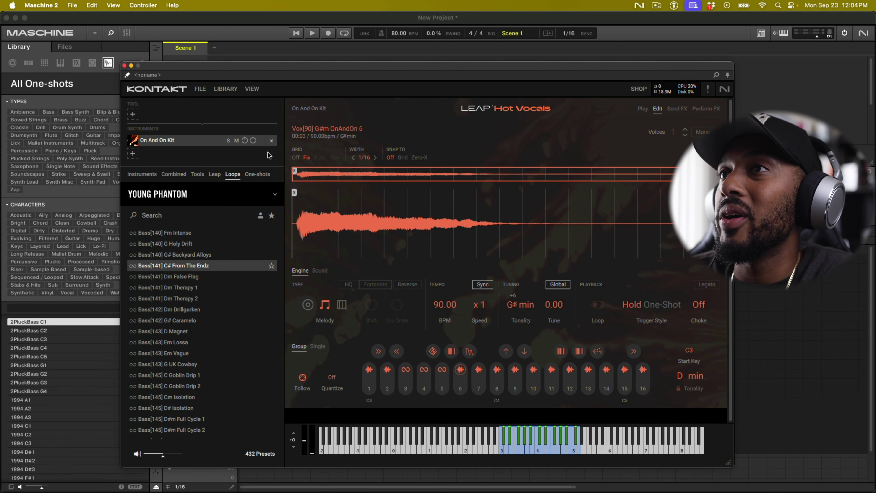
- Remove On And On Kit from the rack and browse the one-shot and instrument products
{"action": "left_click", "coordinate": [271, 141]}
{"action": "left_click", "coordinate": [261, 176]}
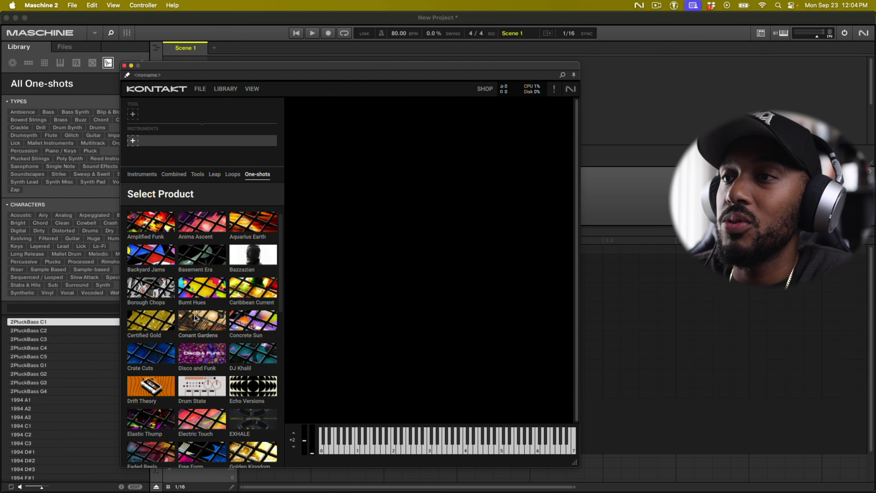
{"action": "left_click", "coordinate": [145, 175]}
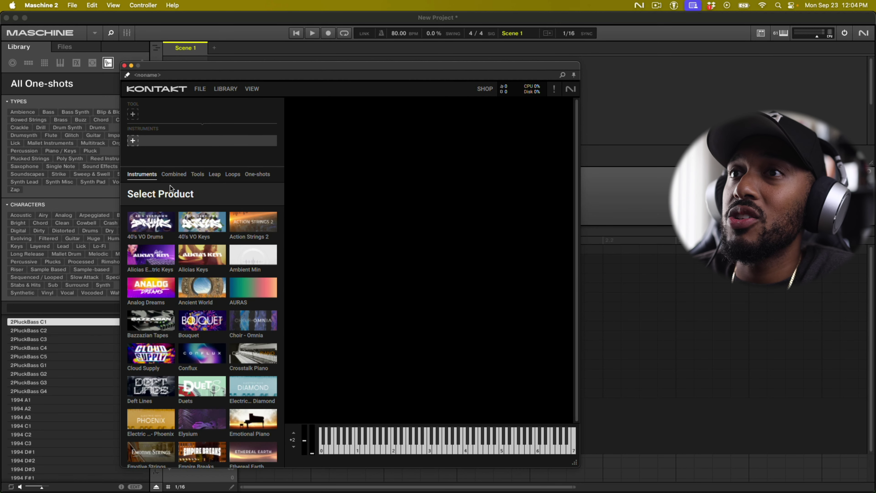